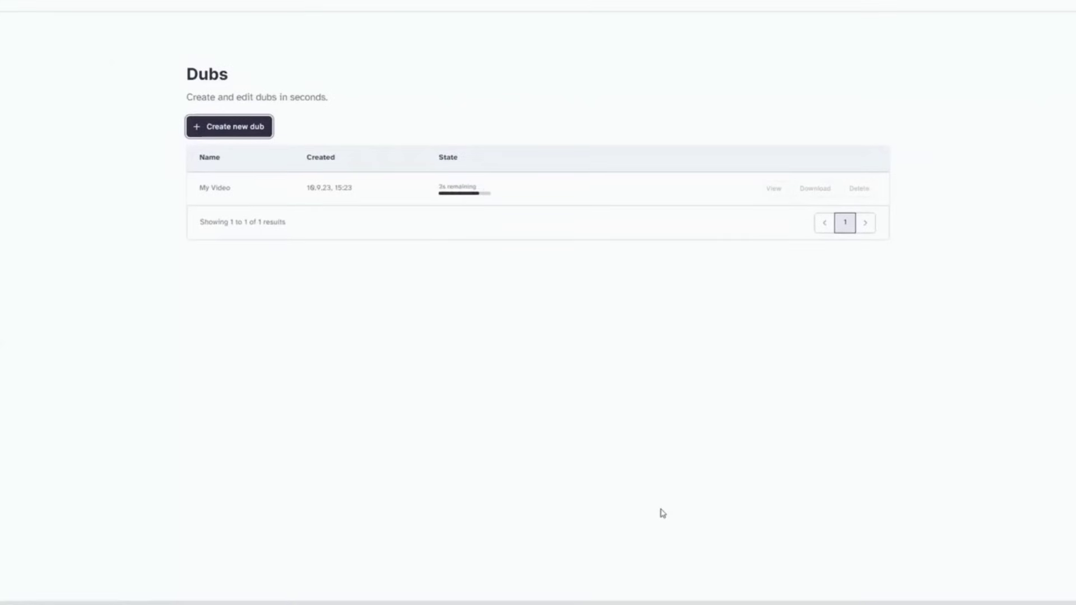
Download the dubbed version of My Video.
left_click(814, 191)
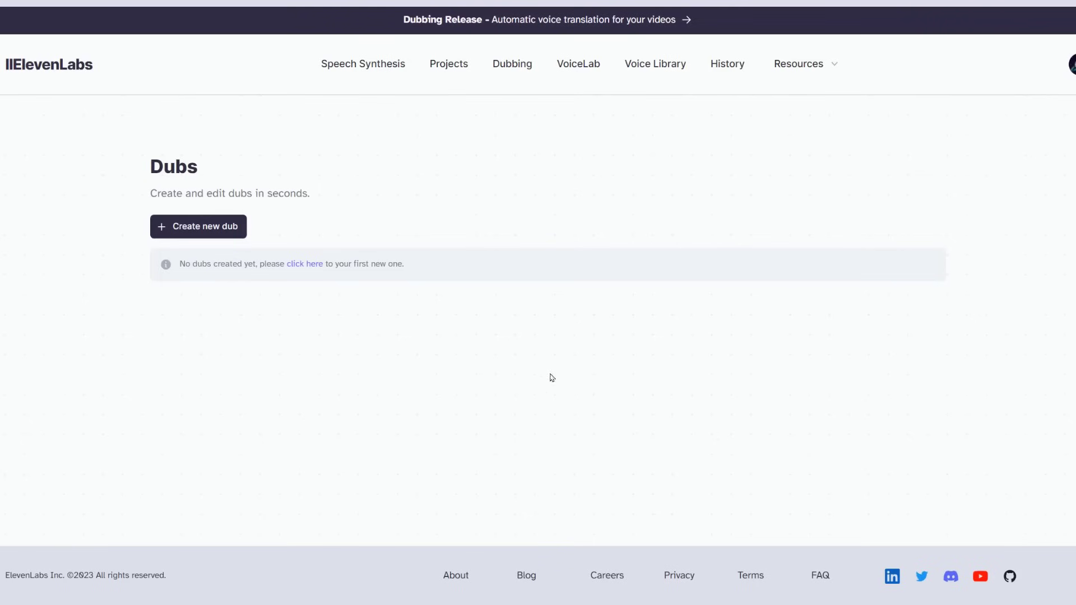
Start a new dub named test1 with English as the source language and French as the target language.
left_click(227, 226)
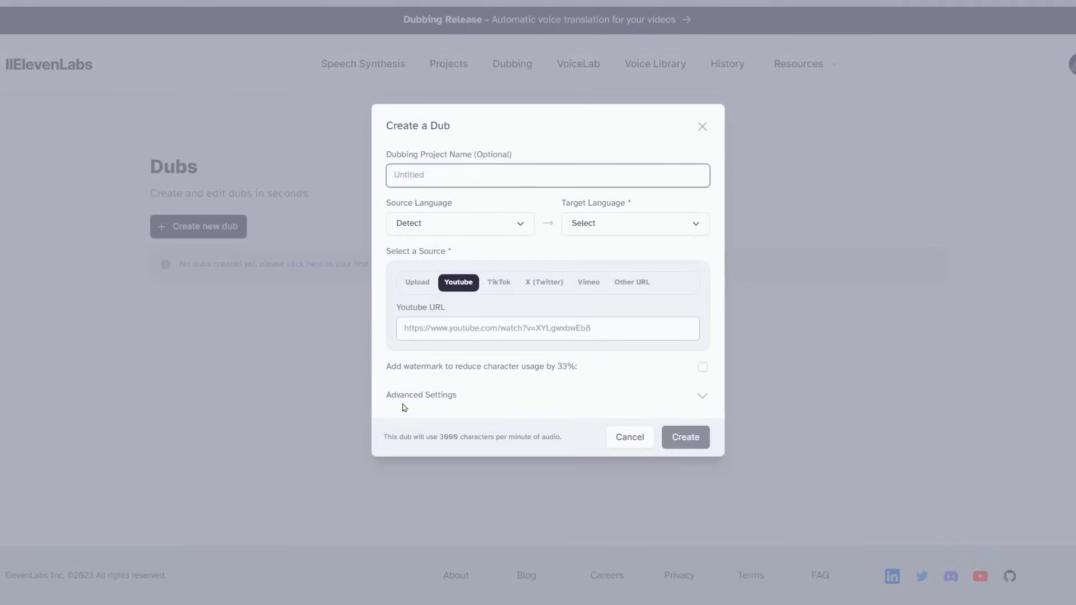
type("test1")
left_click(519, 225)
left_click(495, 270)
left_click(634, 227)
scroll(694, 297, "down", 1)
left_click(677, 338)
left_click(526, 329)
type("https://www.youtube.com/watch?v=4teb28H2i70")
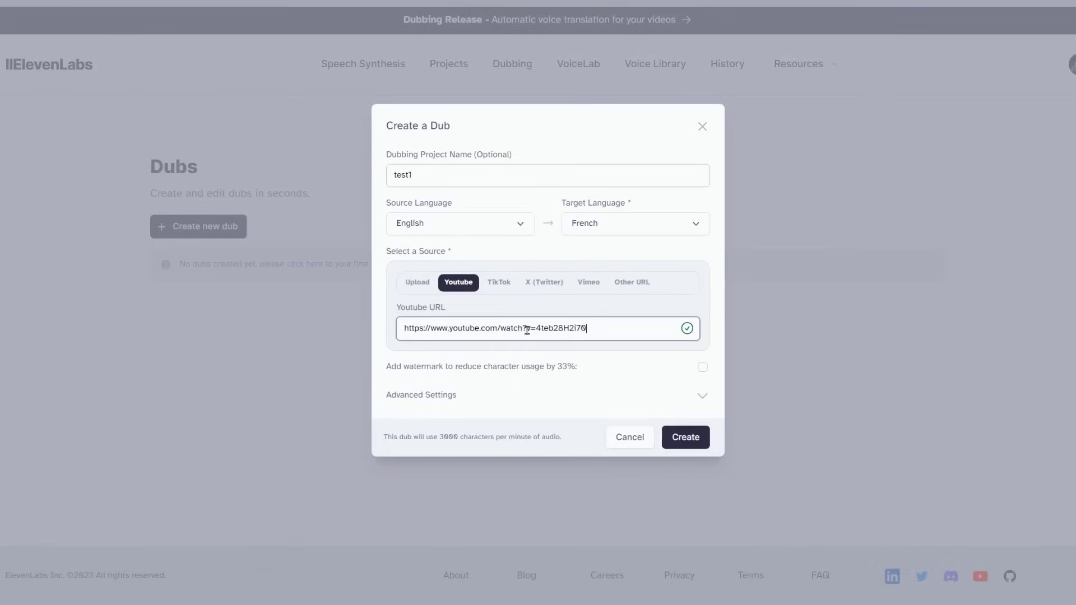
left_click(703, 368)
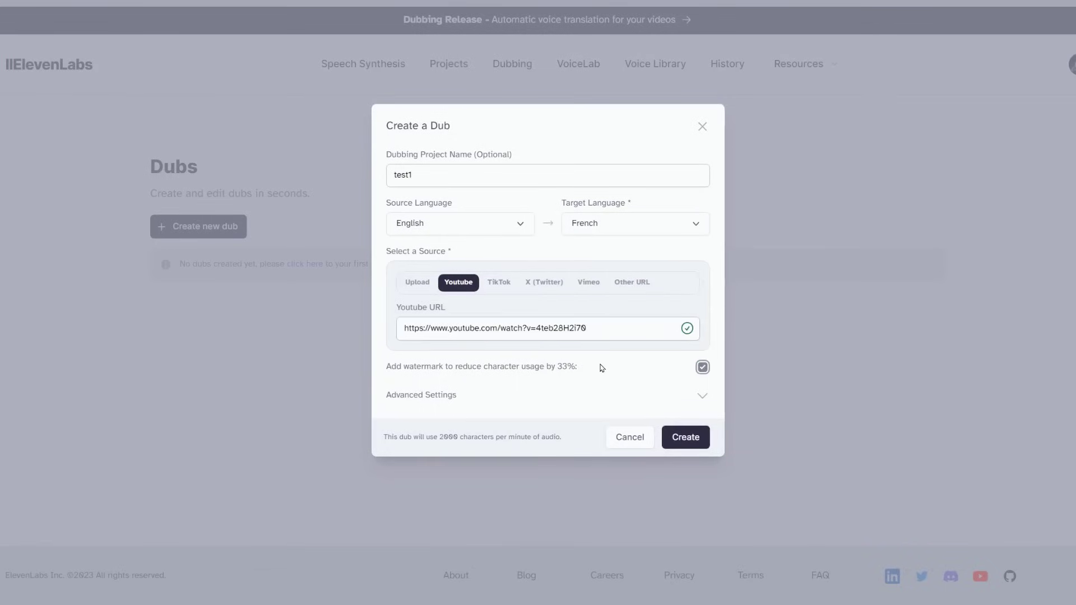
Limit the dubbing time range to 00:00–00:15 and create the French dub.
left_click(703, 399)
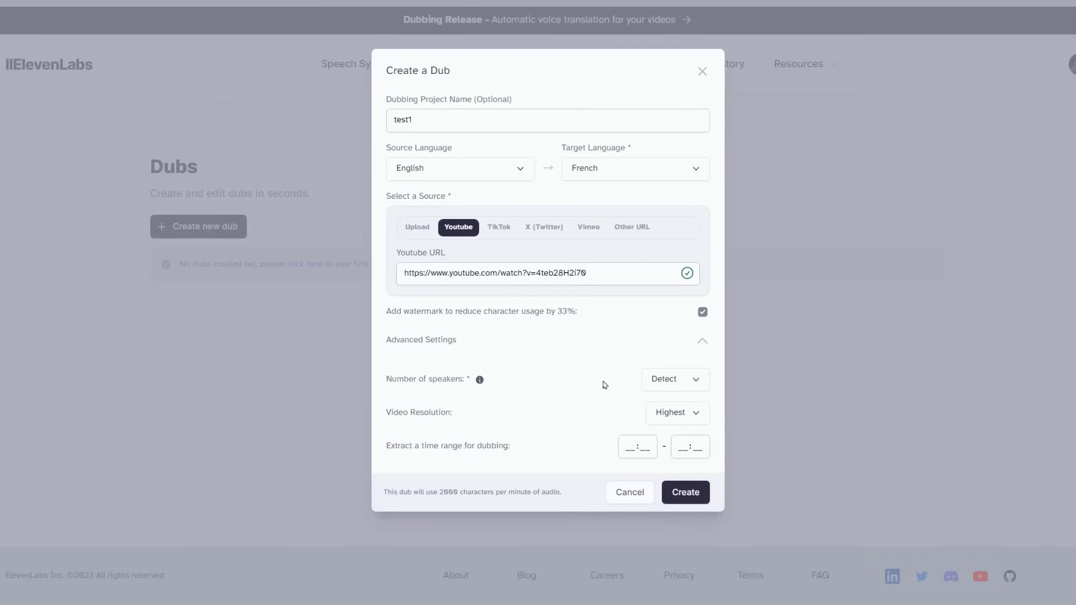
left_click(690, 446)
type("0015")
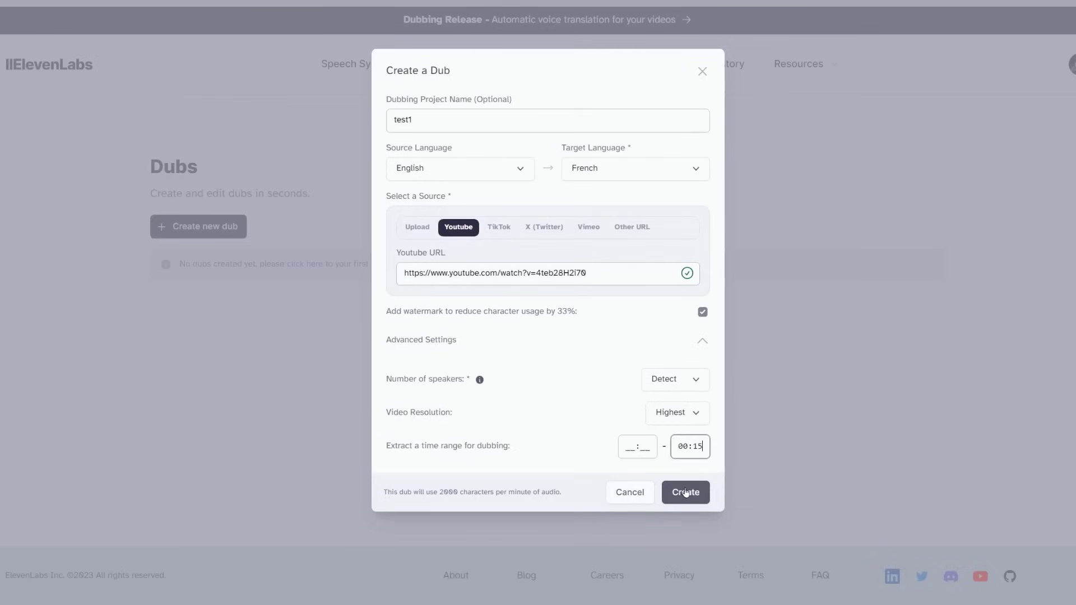
left_click(622, 446)
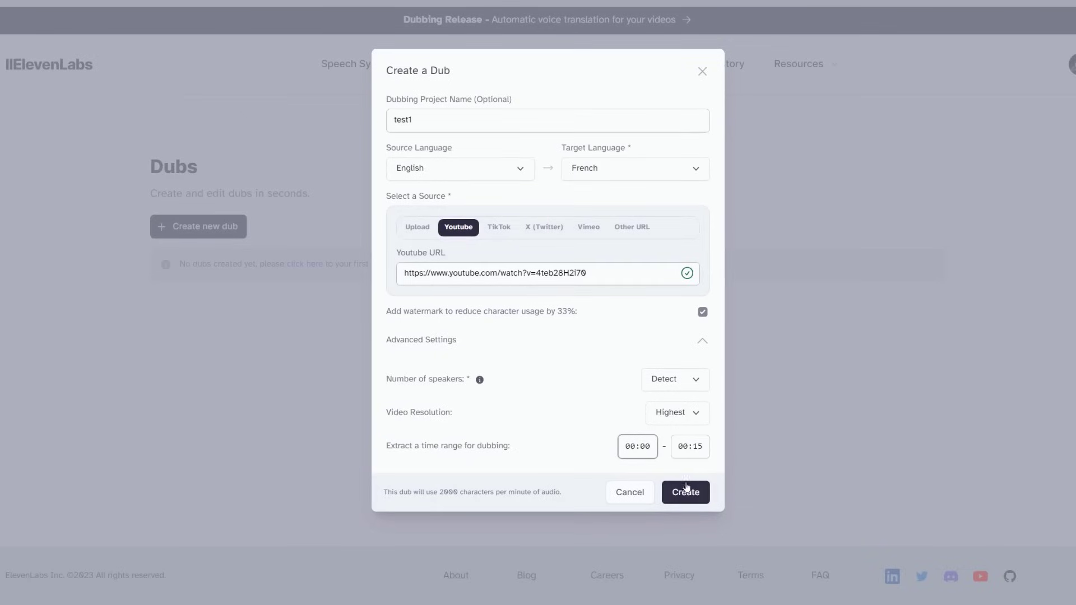
left_click(685, 492)
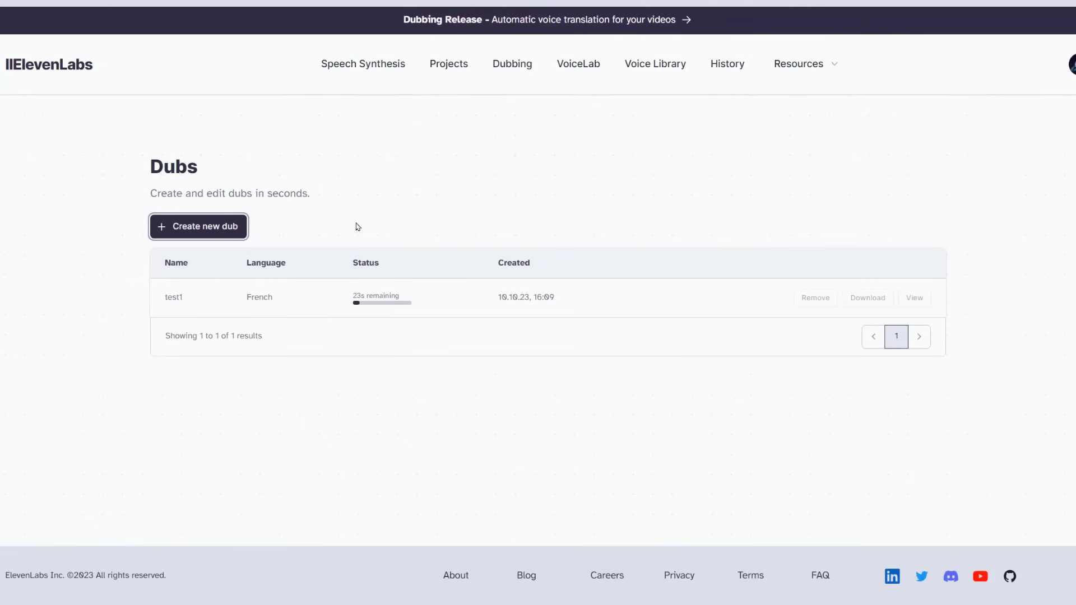
Create a watermarked English-to-German dub named w1 german from the same YouTube video, with the time range ending at 00:15.
left_click(210, 226)
type("w1")
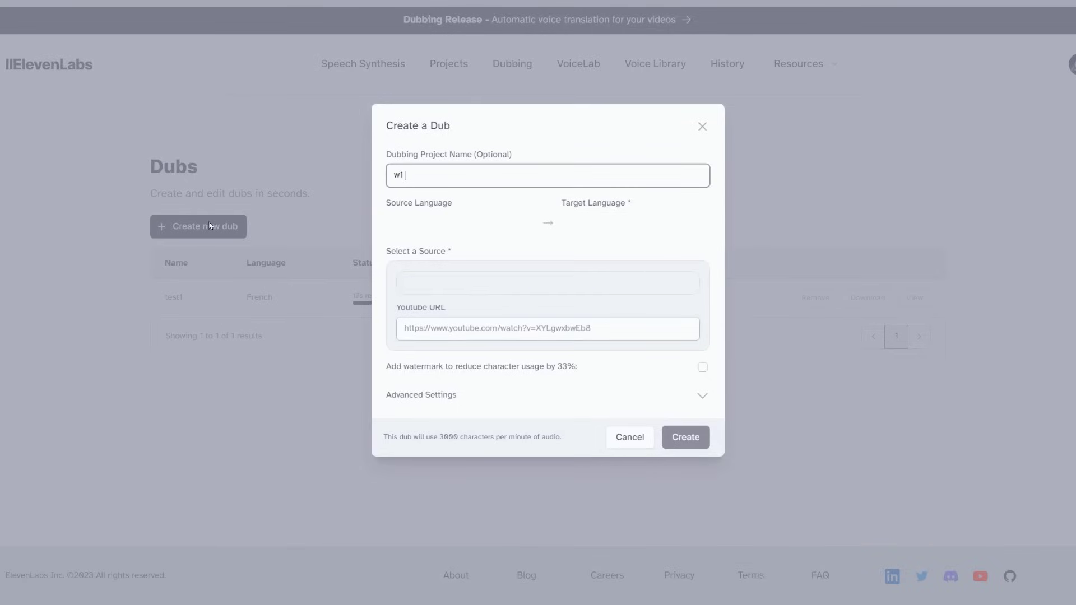
type(" germ")
type("an")
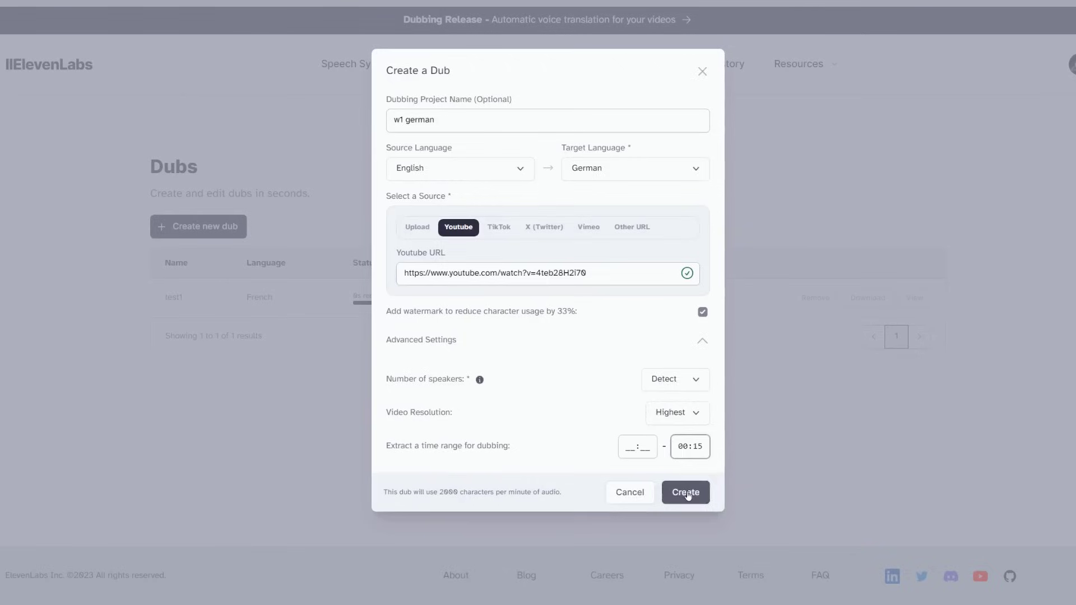
left_click(689, 492)
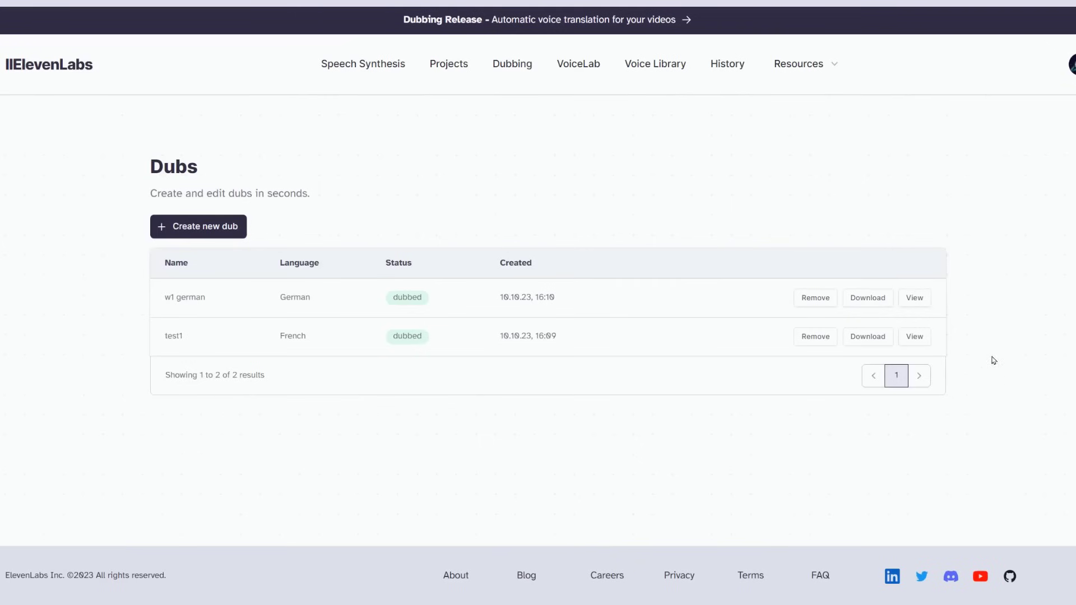
Watch the finished French dub test1 and the German dub w1 german.
left_click(916, 337)
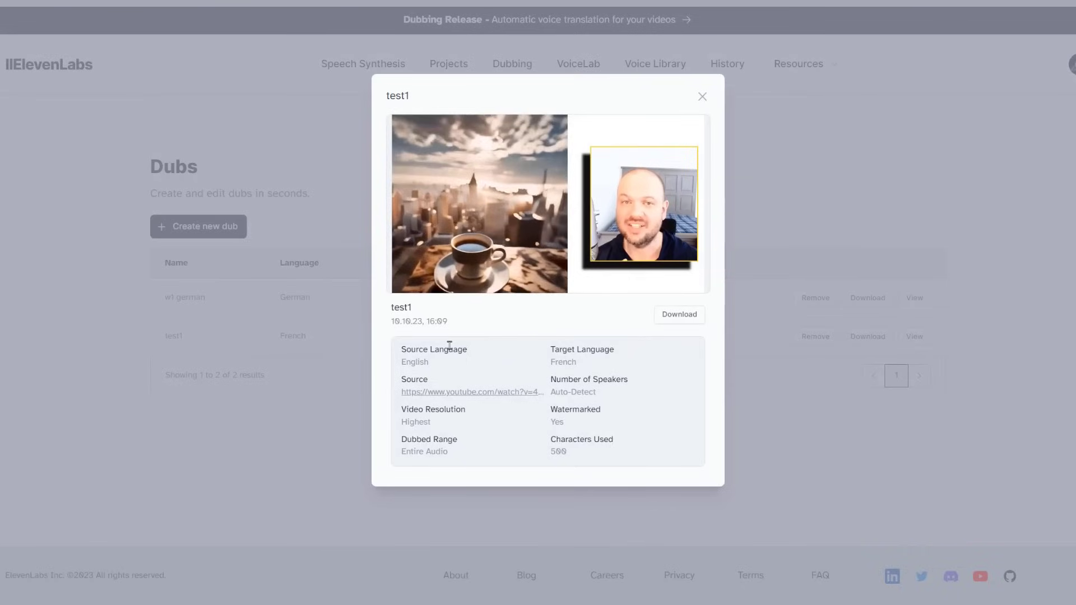
mouse_move(433, 299)
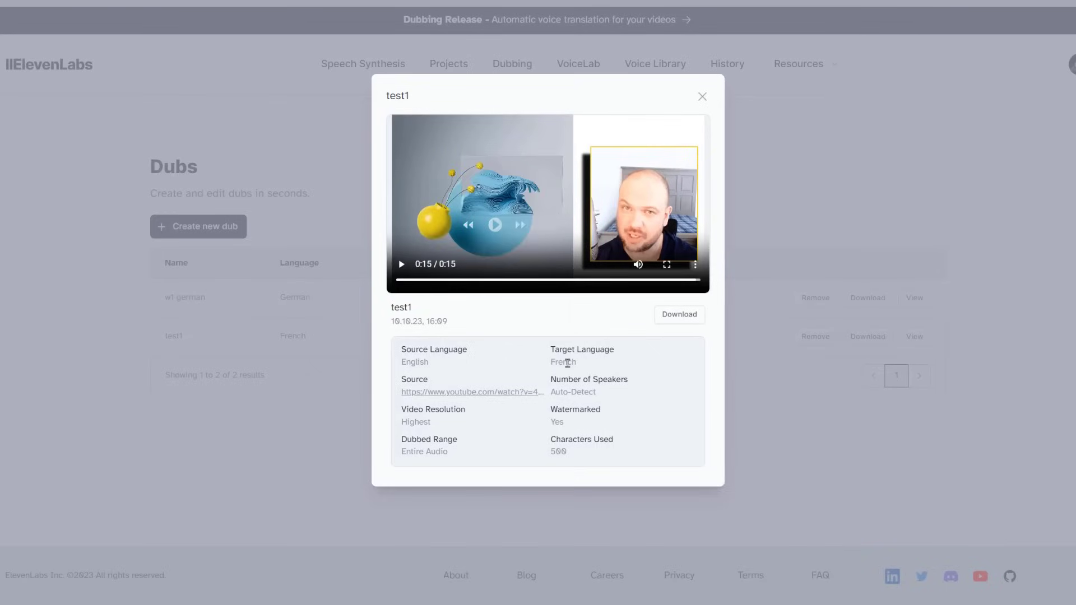
left_click(884, 212)
left_click(915, 298)
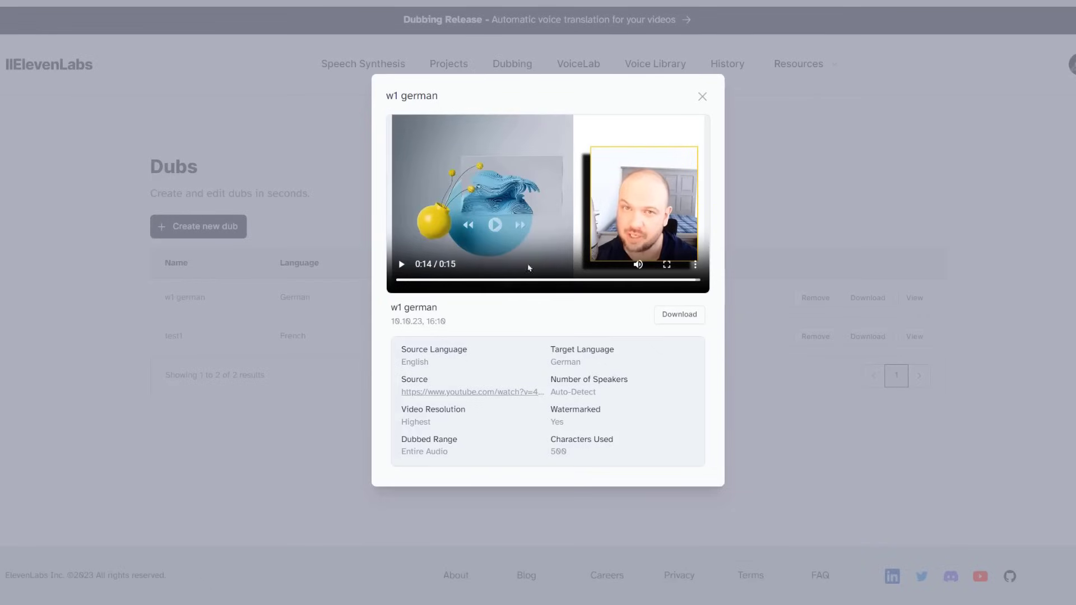
left_click(704, 97)
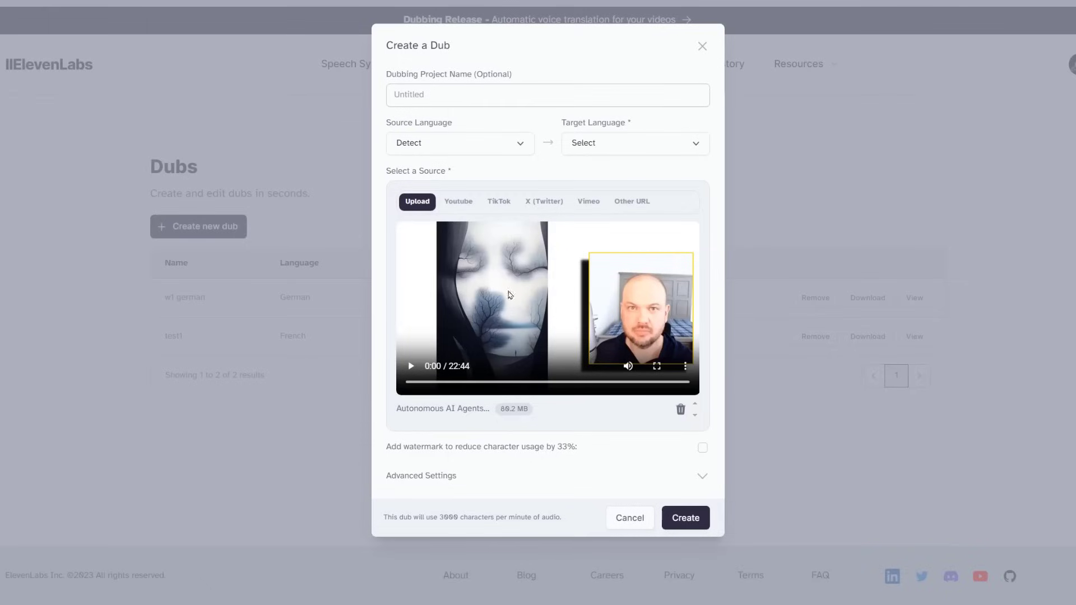
Create a watermarked Chinese dub named w1 chinese from the uploaded Autonomous AI Agents video, with the time range ending at 00:15.
left_click(475, 100)
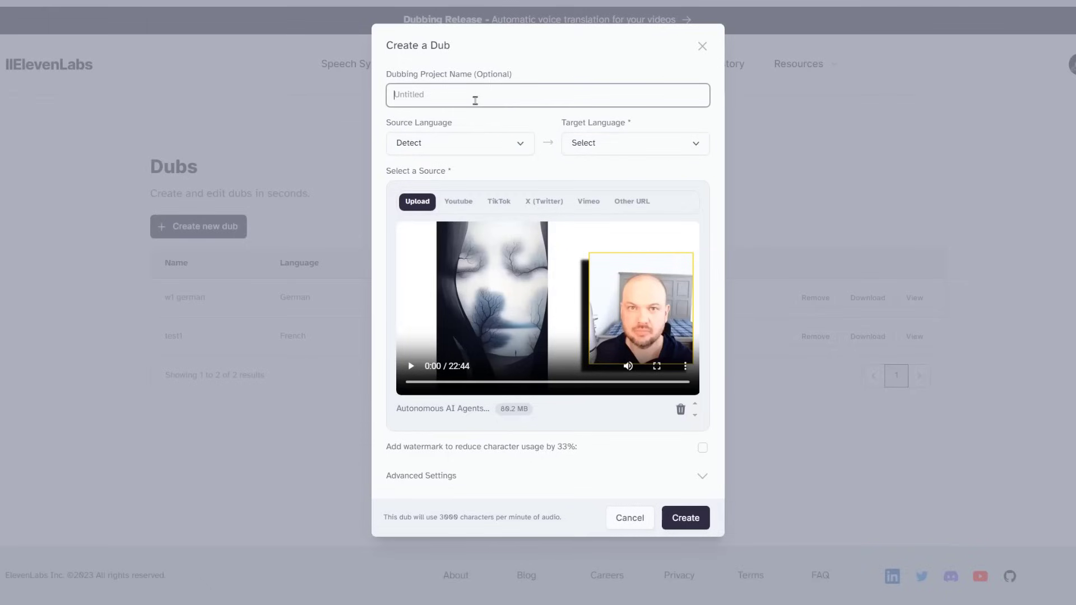
type("w1")
left_click(697, 143)
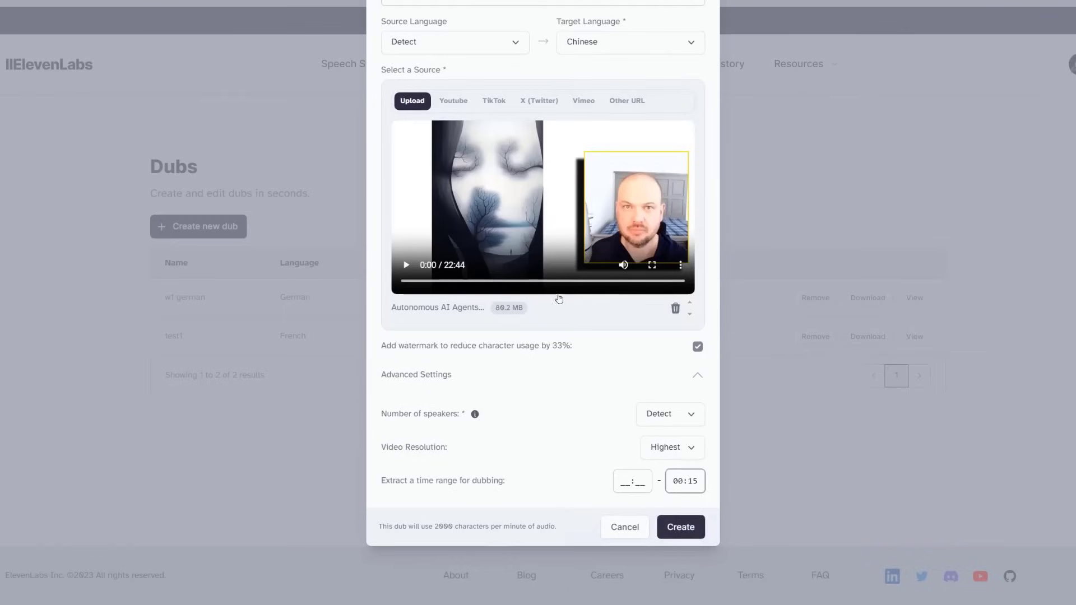
scroll(558, 299, "up", 3)
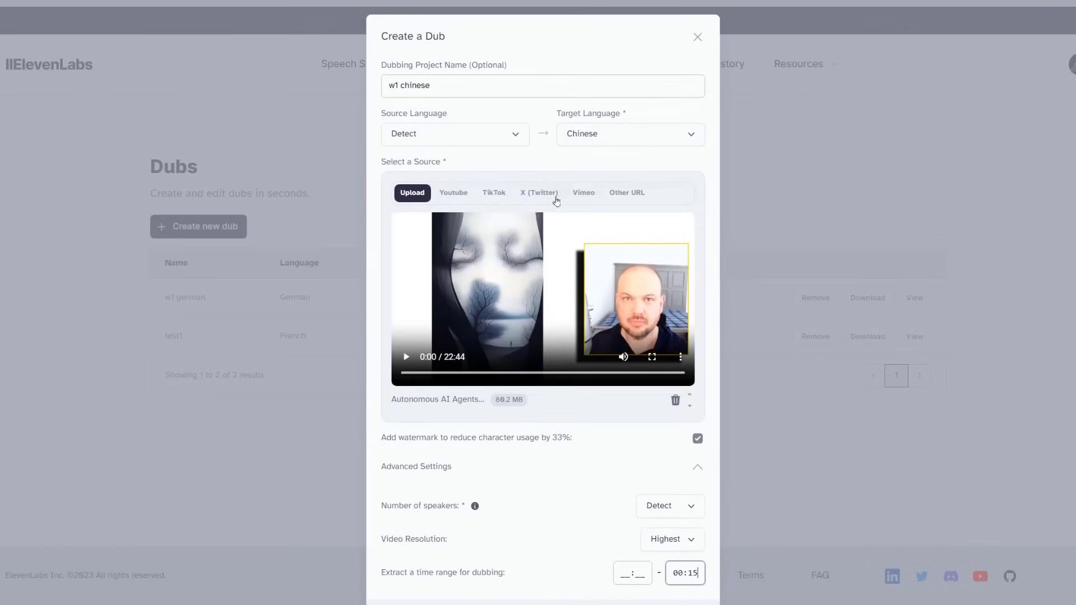
scroll(571, 309, "down", 2)
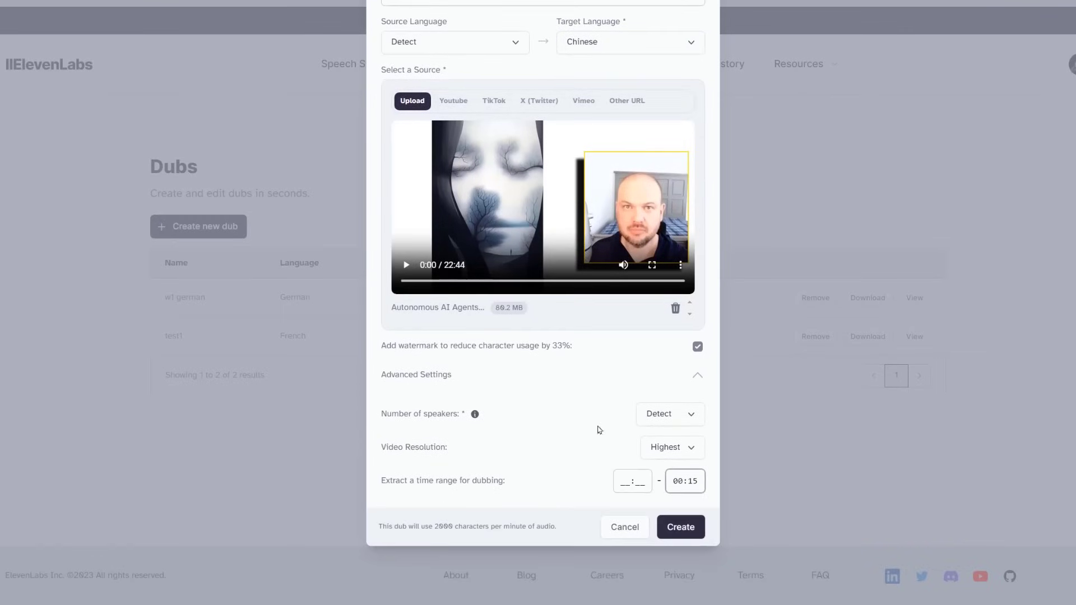
left_click(683, 528)
scroll(561, 406, "up", 2)
scroll(577, 459, "down", 2)
left_click(682, 528)
Start a new dub named w1 japanese with Japanese as target language and upload the Autonomous AI Agents video as its source.
type("w")
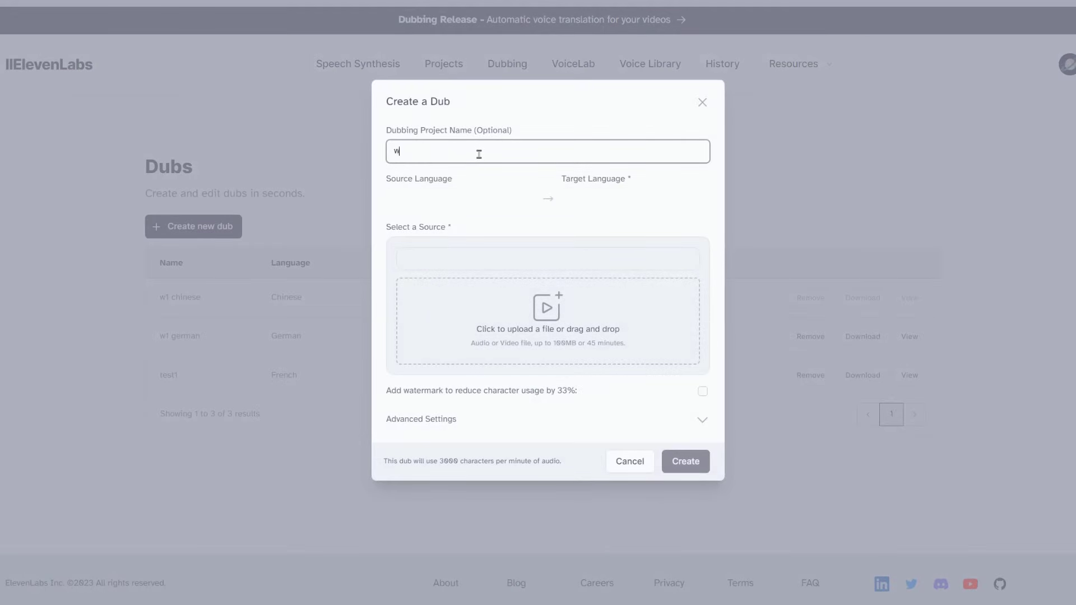
type("1 japanese")
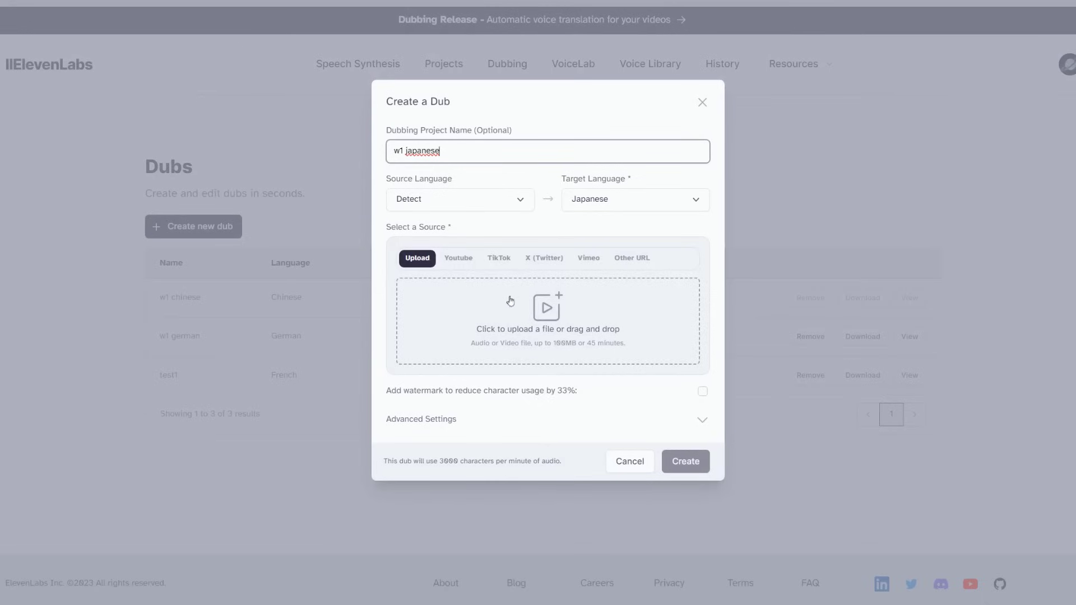
left_click(540, 320)
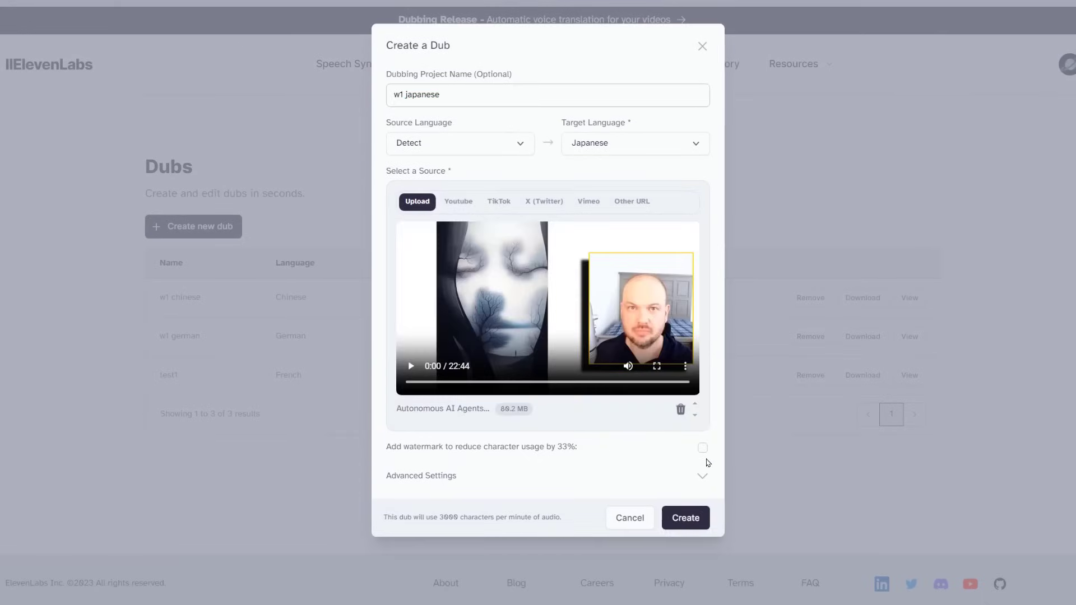
Enable the watermark, set the resolution to Medium and the range end to 00:15, and create the Japanese dub.
left_click(702, 447)
left_click(702, 476)
left_click(672, 447)
left_click(683, 476)
scroll(588, 448, "up", 2)
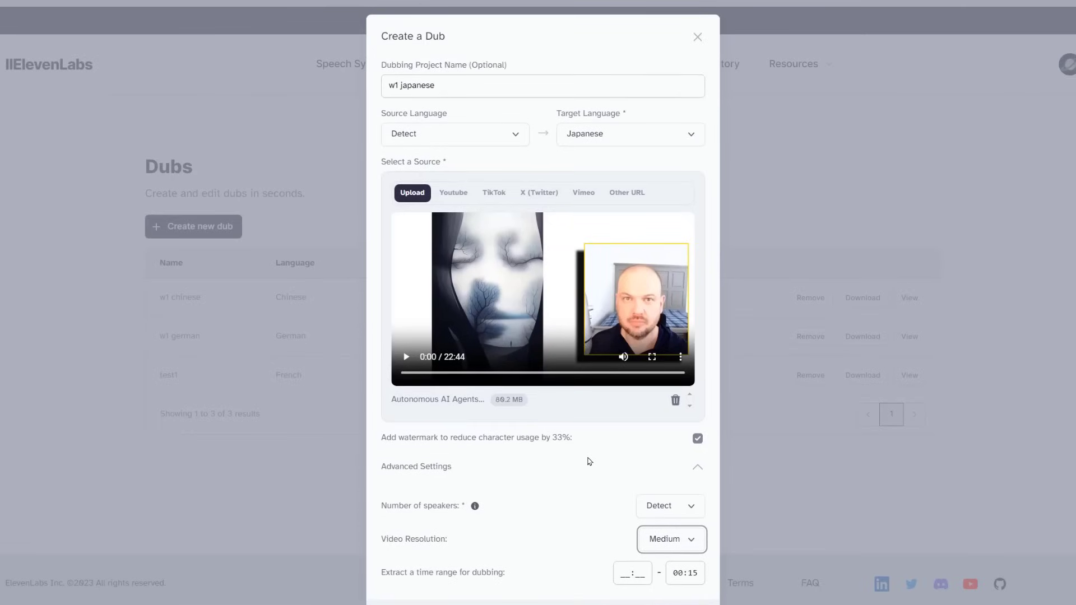
scroll(580, 458, "down", 2)
left_click(684, 534)
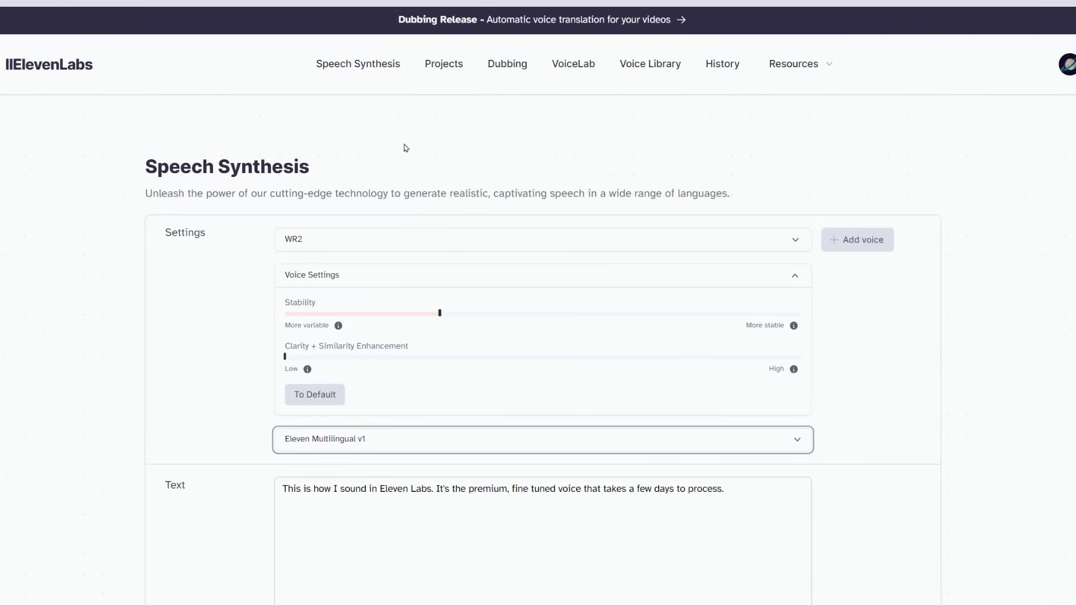
Play the samples of the Marcus and Knightley voices in the Voice Library.
left_click(639, 68)
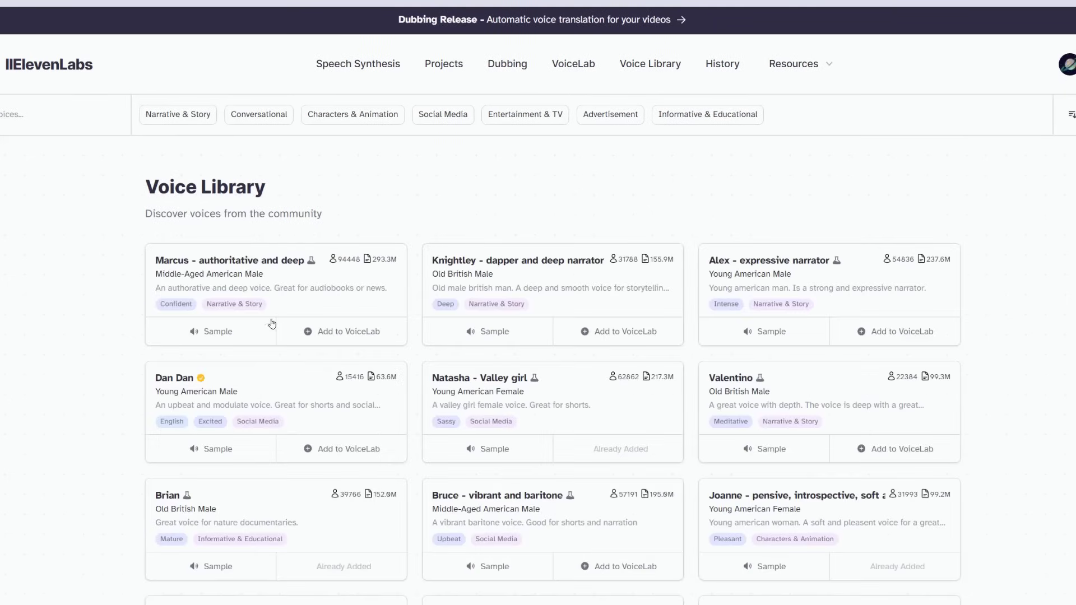
left_click(247, 334)
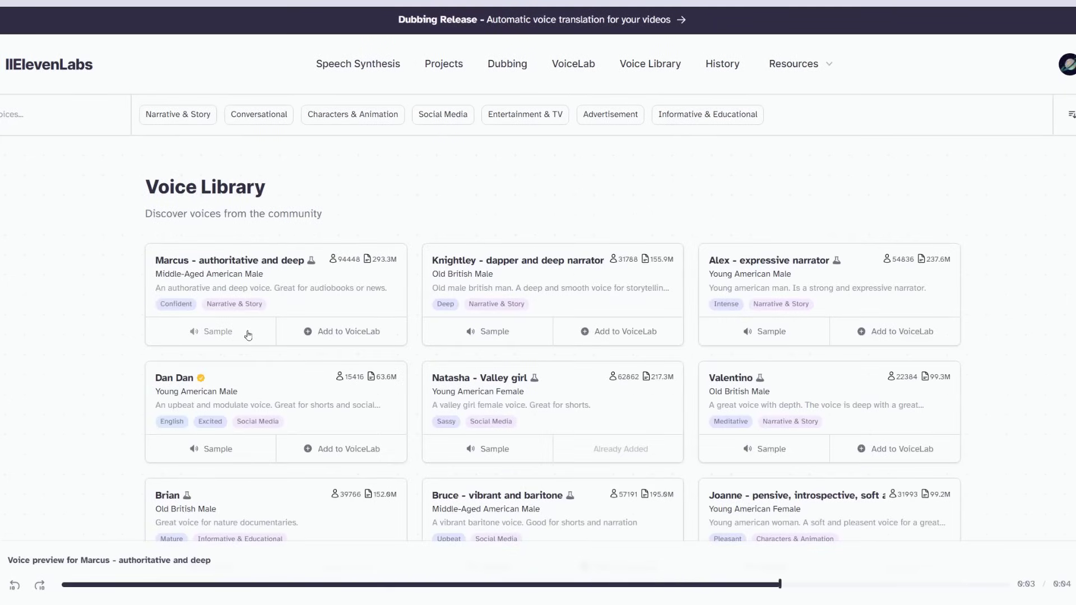
left_click(502, 342)
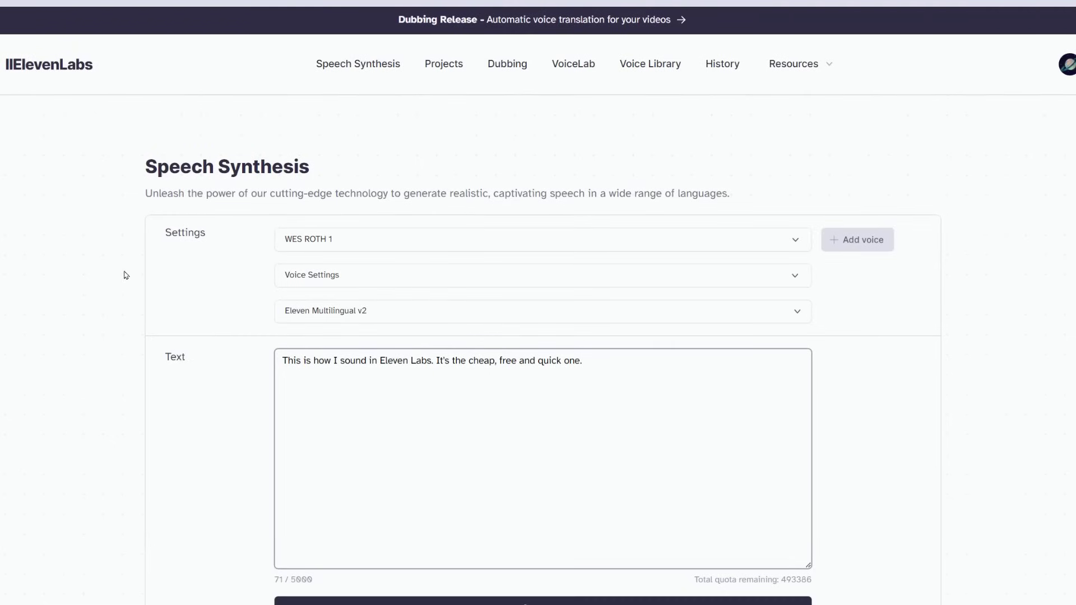
Generate speech from the "cheap, free and quick one" text using the cloned voice and Eleven Multilingual v2.
scroll(95, 291, "down", 2)
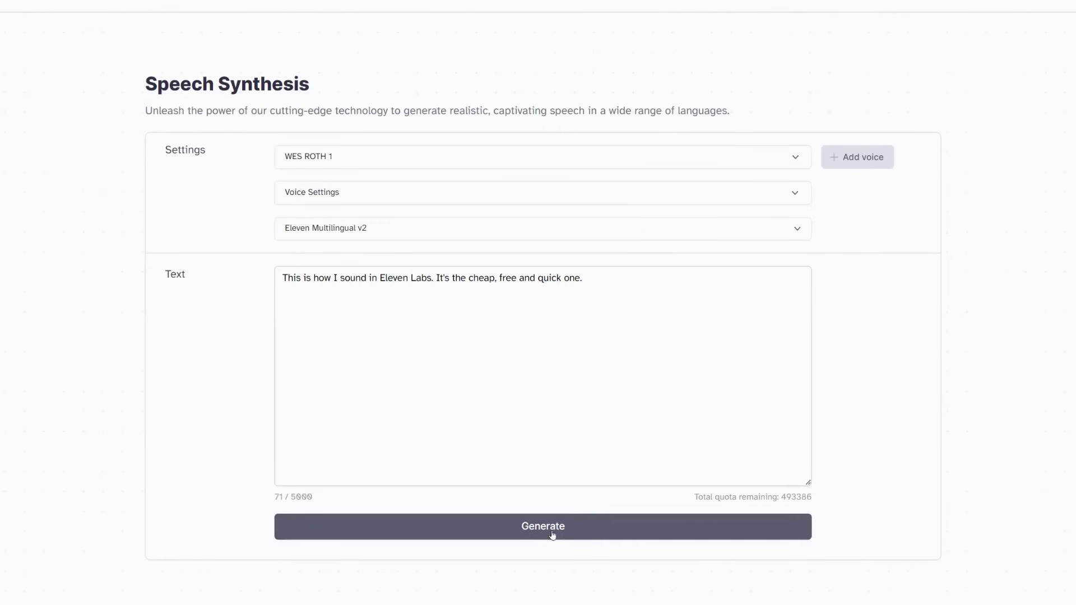
left_click(552, 532)
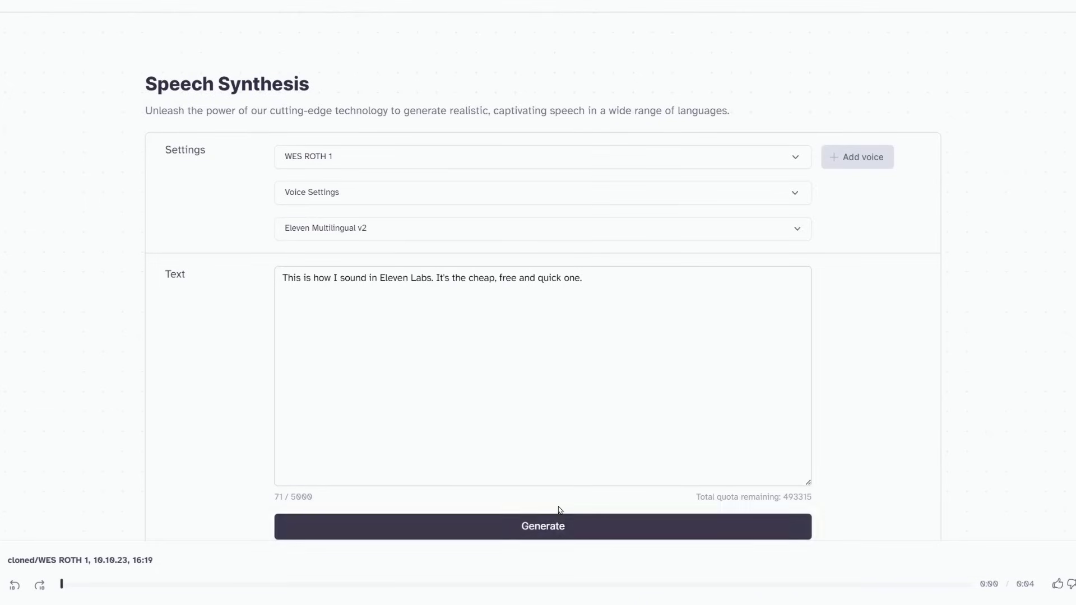
Raise the voice's style exaggeration and clarity, lower its stability slightly, and generate the speech again.
left_click(495, 191)
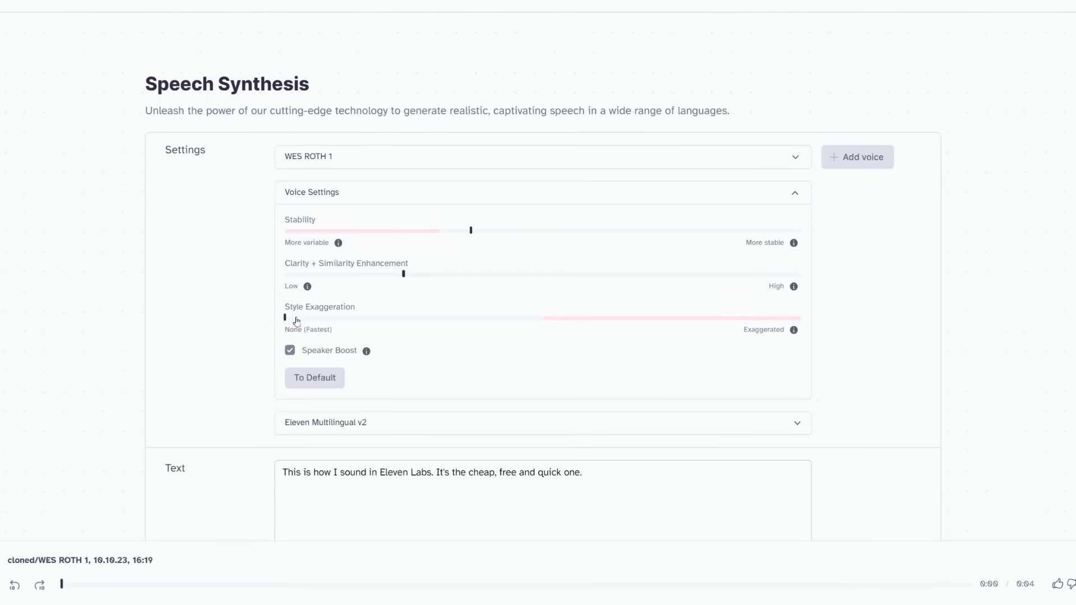
left_click(693, 318)
left_click(440, 231)
left_click_drag(404, 274, 606, 274)
scroll(594, 389, "down", 5)
left_click(522, 413)
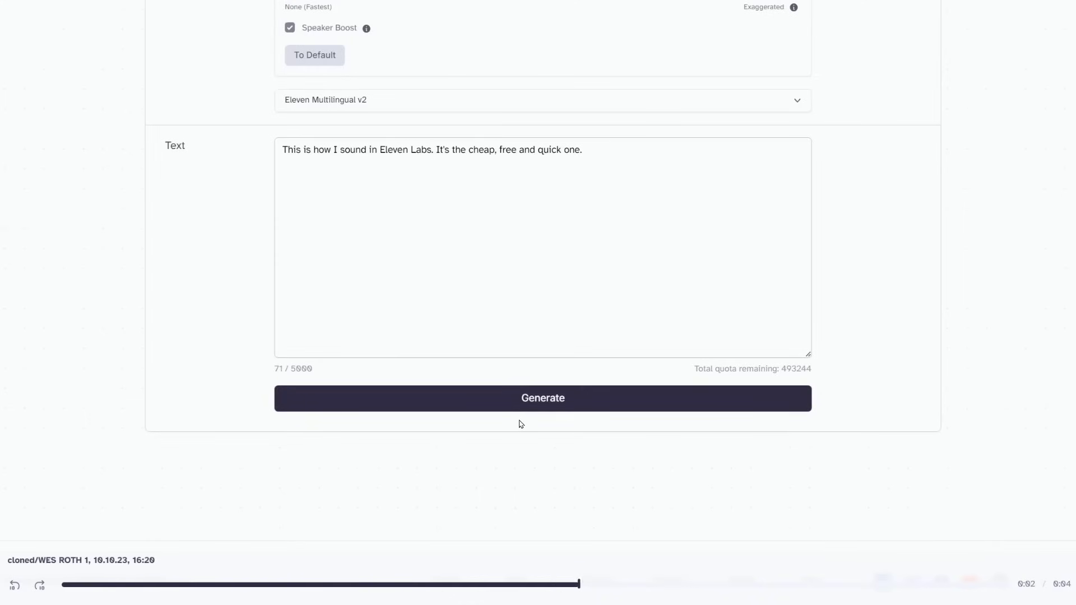
scroll(526, 425, "up", 5)
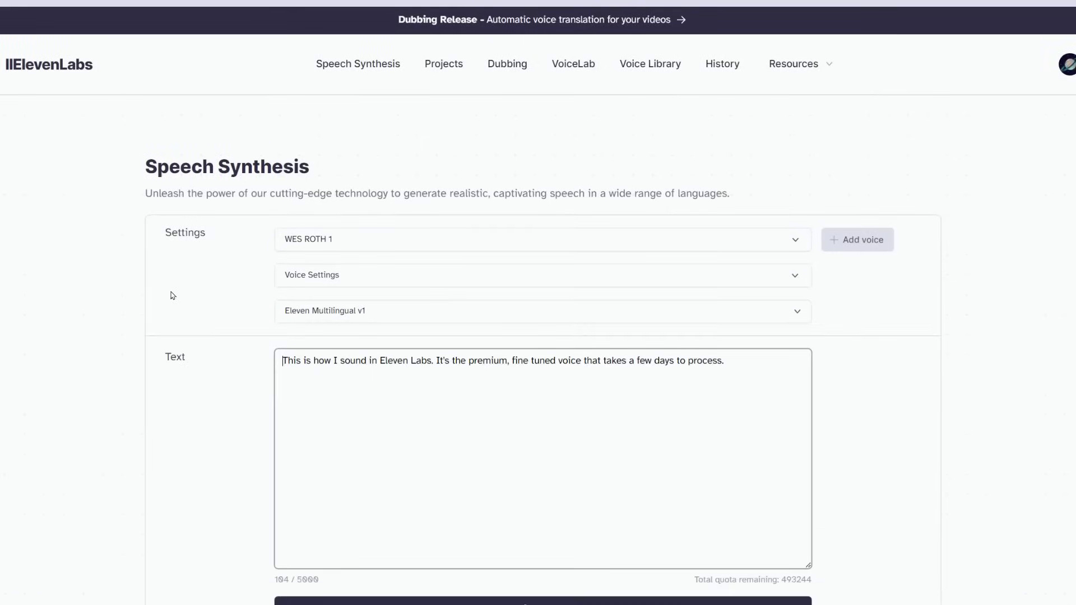
scroll(173, 296, "down", 3)
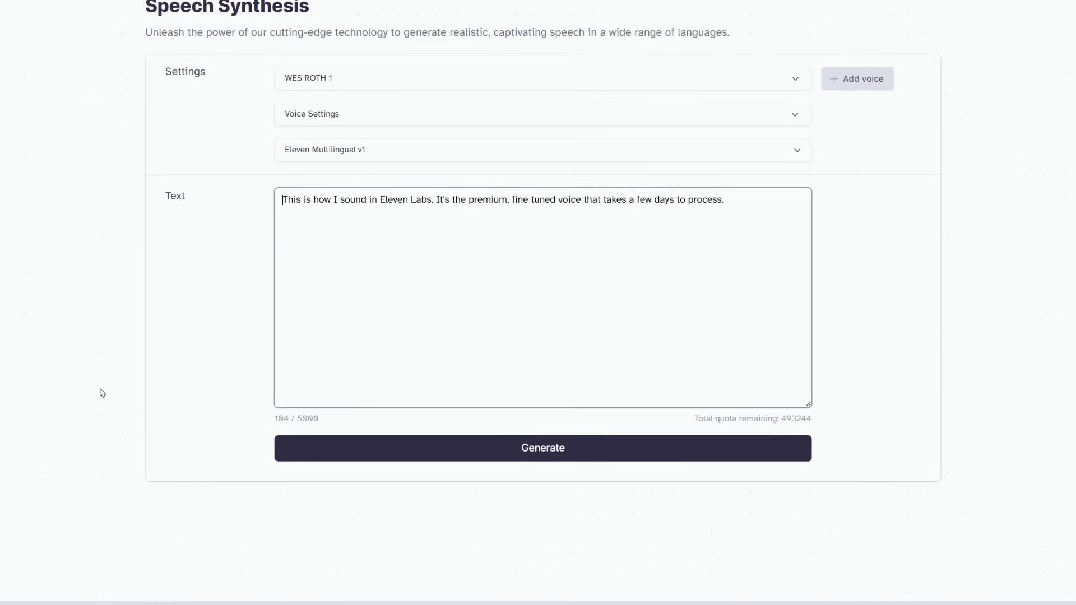
scroll(116, 277, "up", 3)
scroll(122, 273, "down", 3)
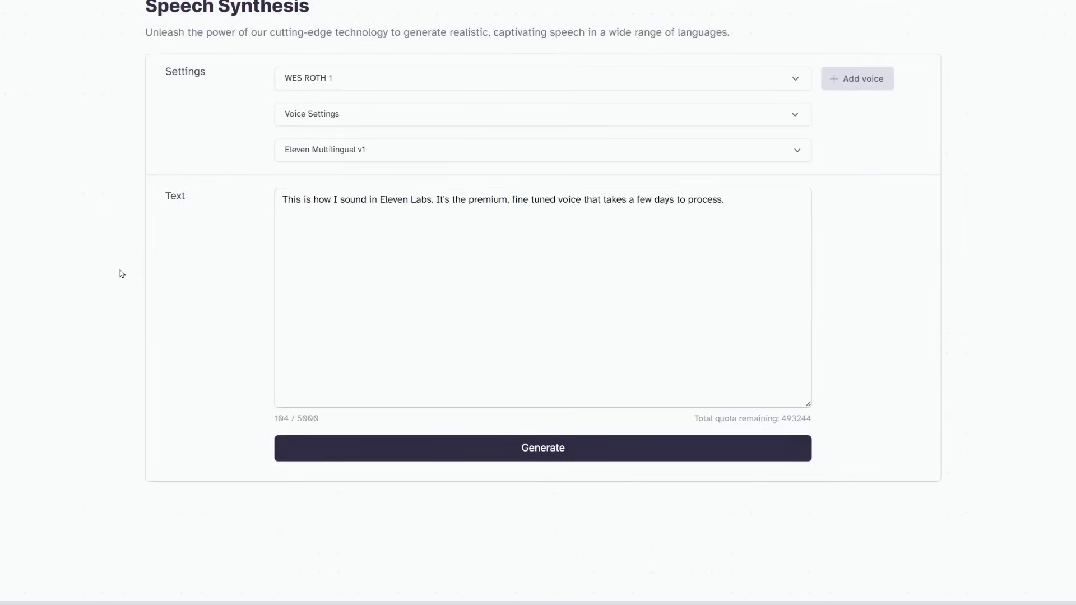
scroll(168, 391, "up", 2)
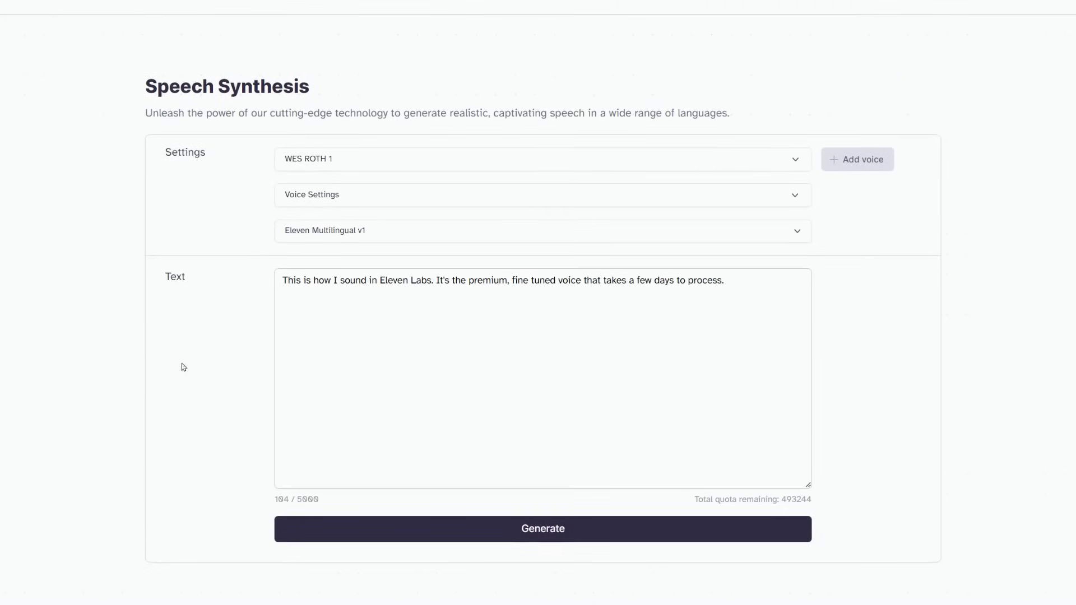
Generate the "premium, fine tuned voice" text with Eleven Multilingual v1, and again with stability lowered close to the more variable end.
left_click(552, 536)
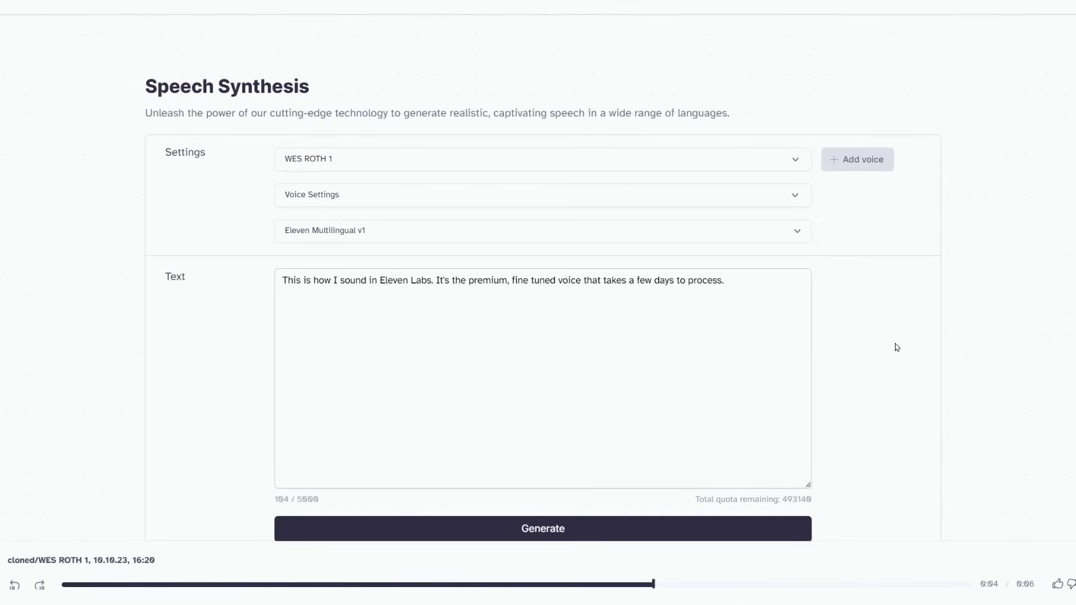
scroll(884, 362, "up", 2)
left_click(367, 274)
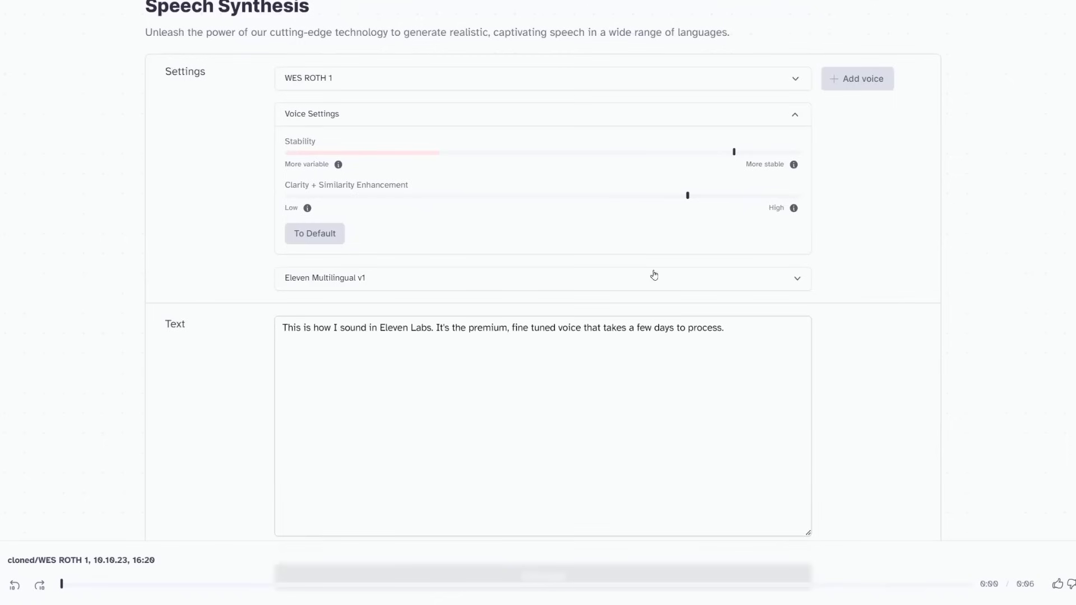
scroll(730, 153, "down", 3)
scroll(694, 240, "down", 3)
scroll(657, 267, "up", 6)
left_click_drag(734, 290, 323, 298)
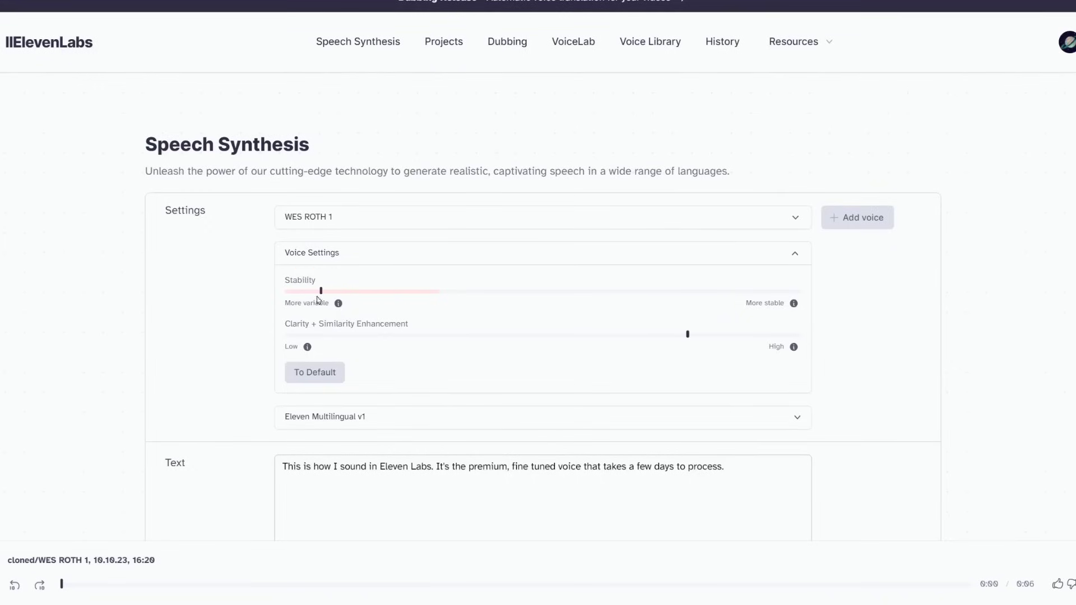
scroll(223, 301, "down", 1)
scroll(224, 301, "up", 1)
mouse_move(322, 291)
scroll(408, 326, "down", 3)
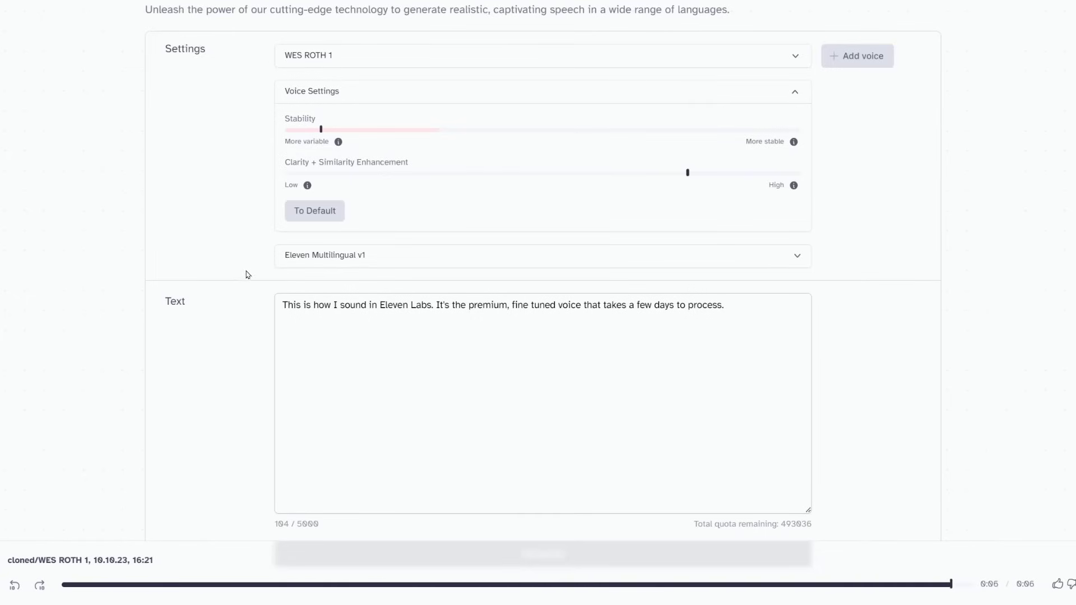
scroll(246, 263, "up", 3)
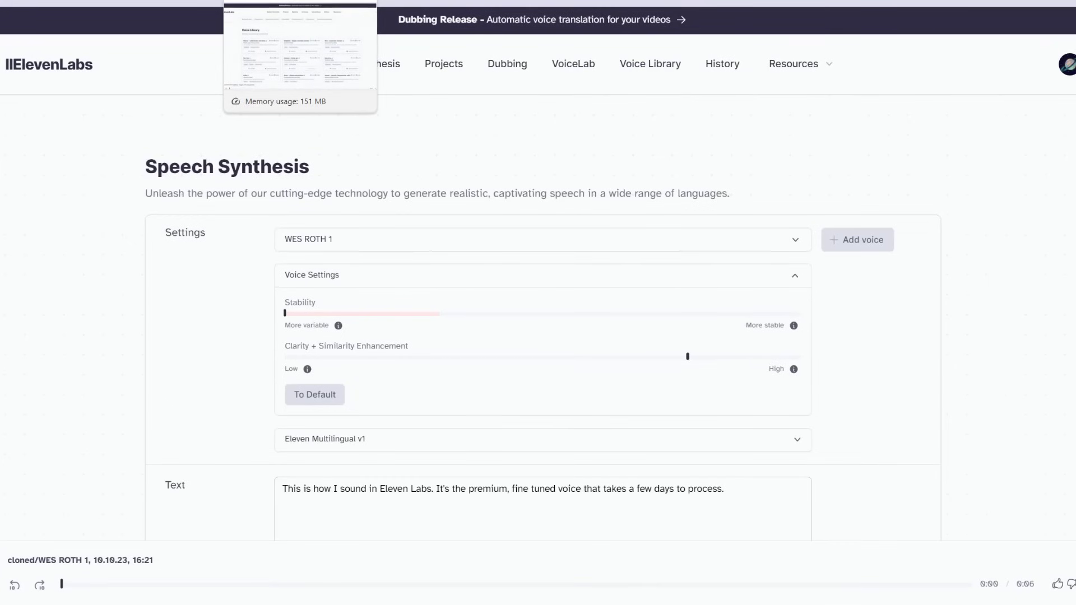
Return to the list of dubs and play the w1 german and w1 chinese dubs.
left_click(297, 3)
key("ctrl+shift+Tab")
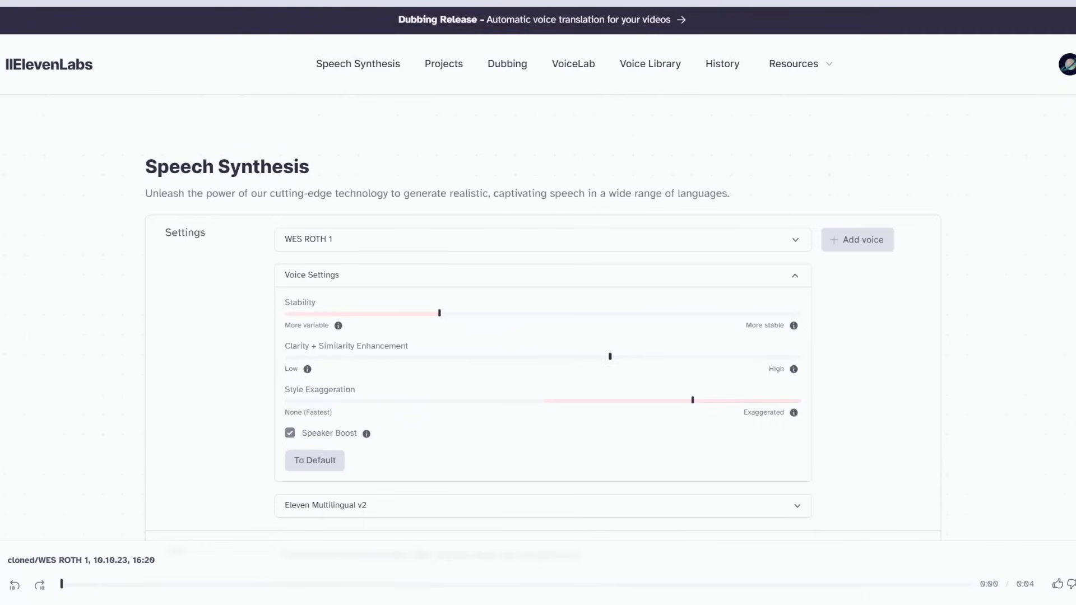
key("ctrl+Tab")
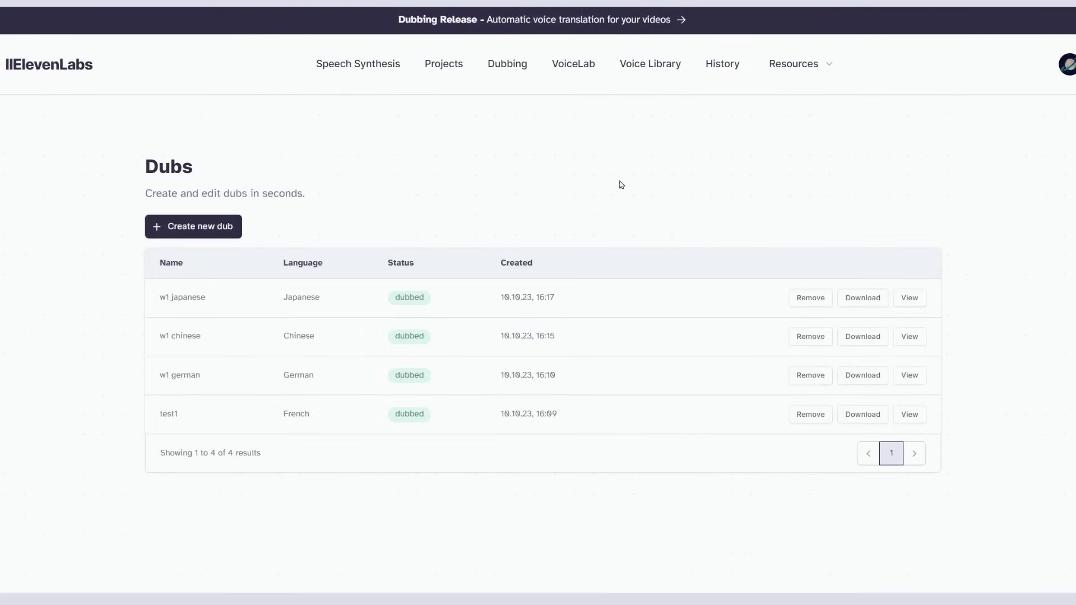
left_click(909, 376)
left_click(908, 337)
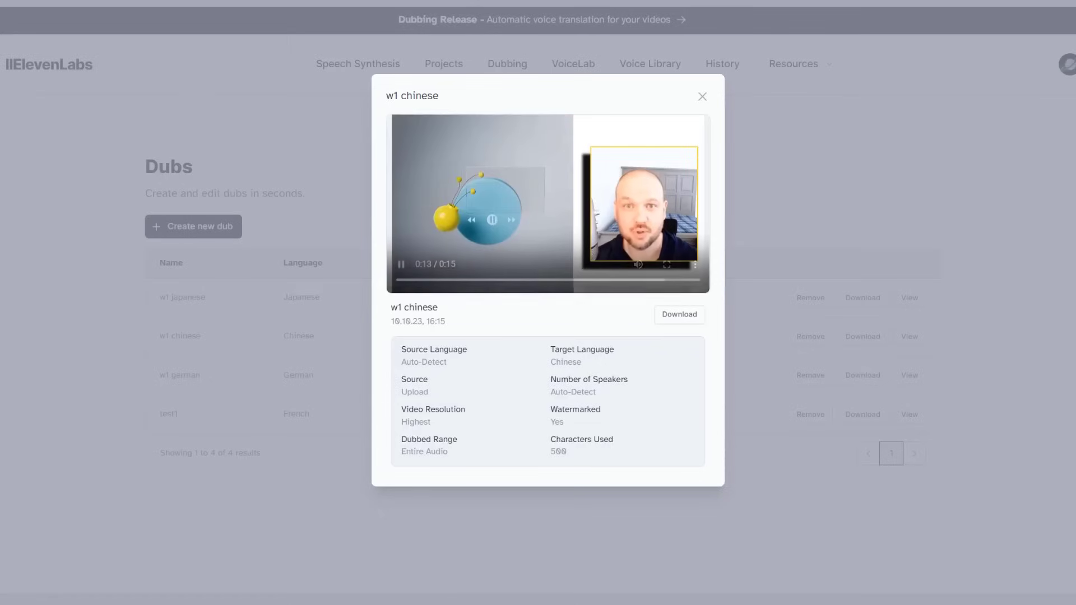
left_click(703, 97)
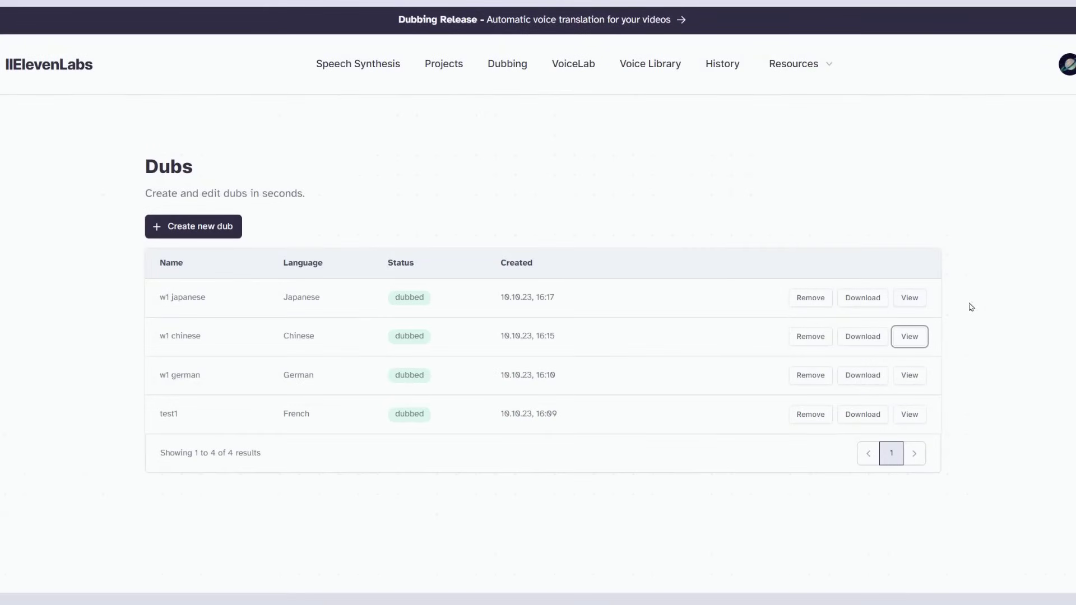
Play the w1 japanese dub and close its preview.
left_click(913, 301)
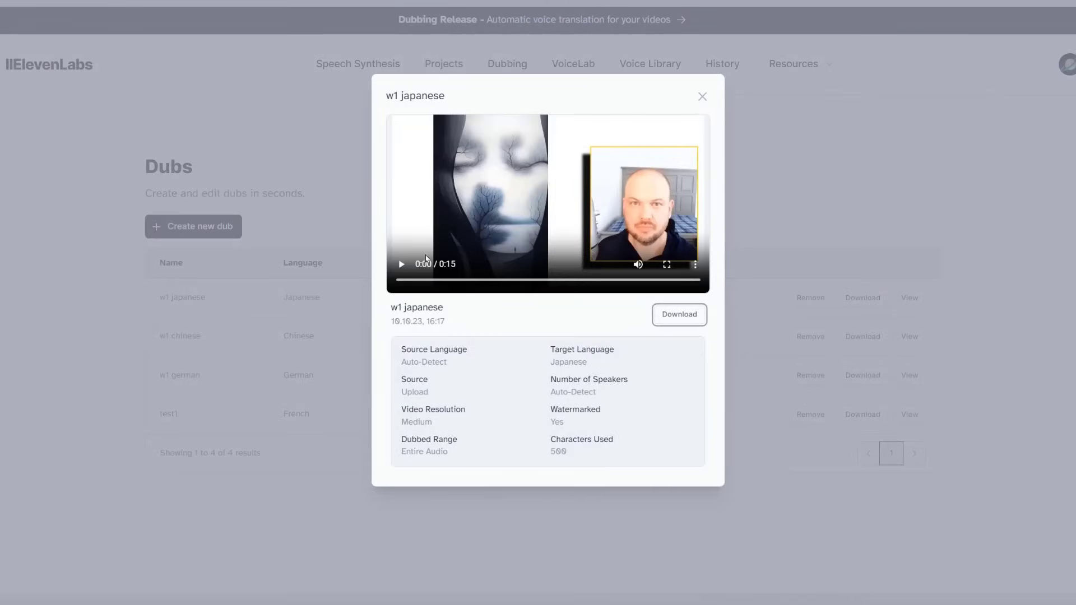
left_click(401, 267)
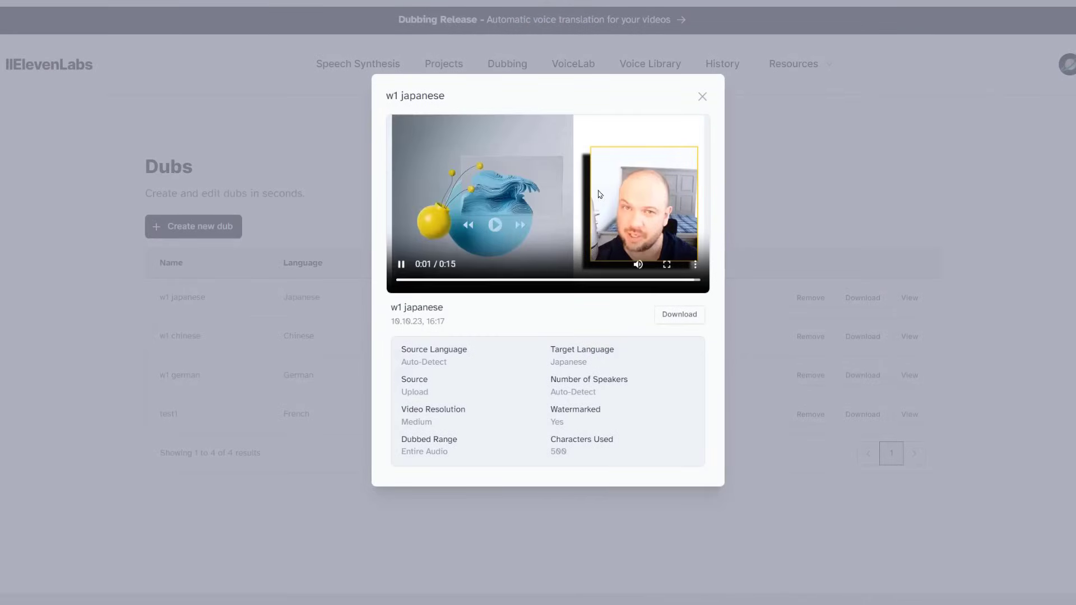
left_click(703, 97)
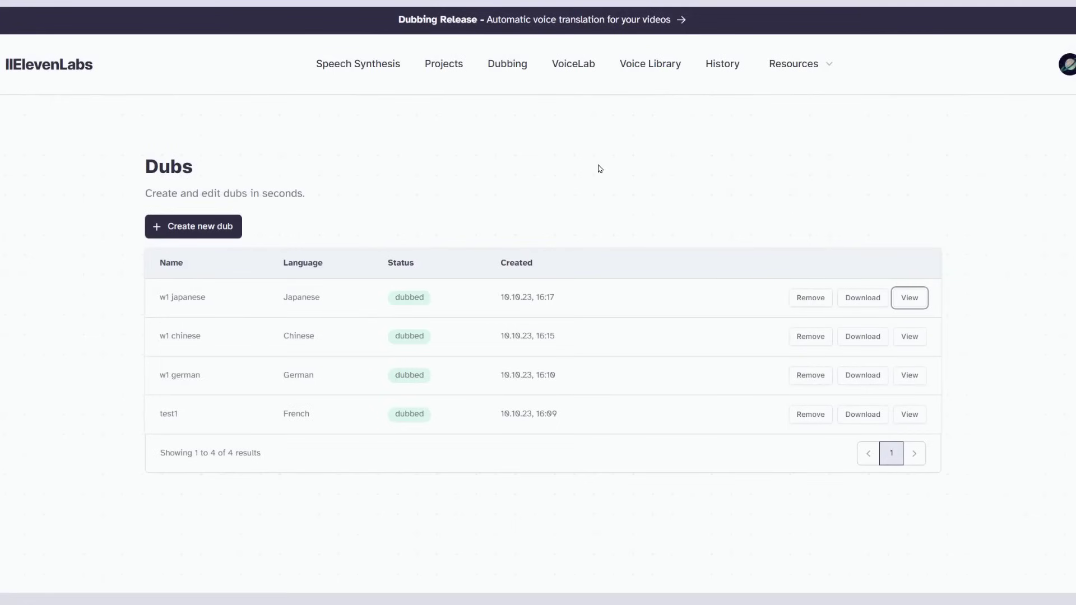
Create a dub named "full spanish" from the uploaded Autonomous AI Agents video, English to Spanish, at Highest resolution without a watermark.
left_click(227, 228)
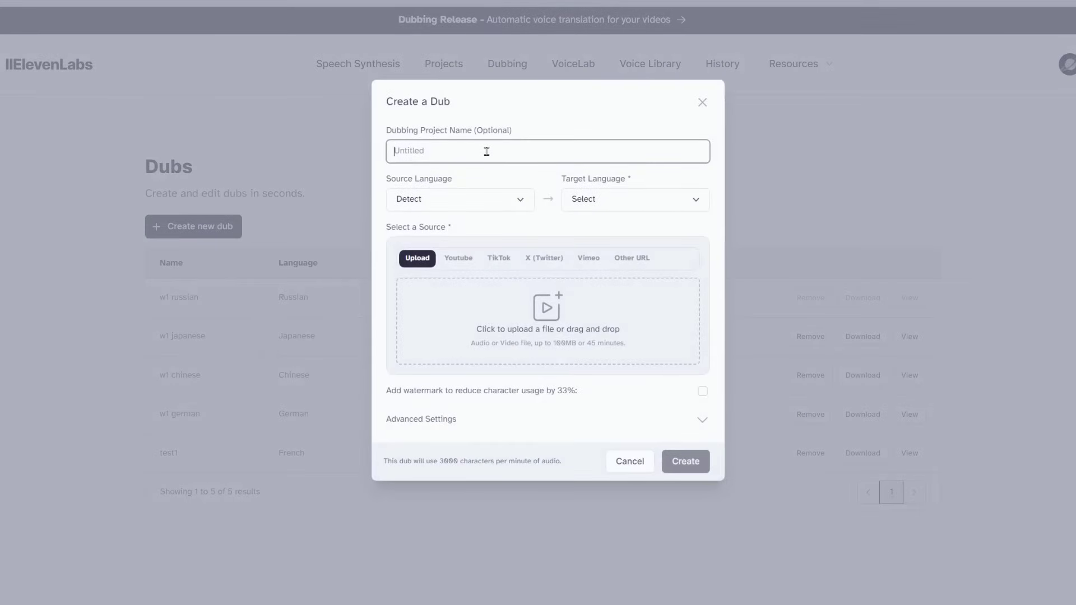
type("full")
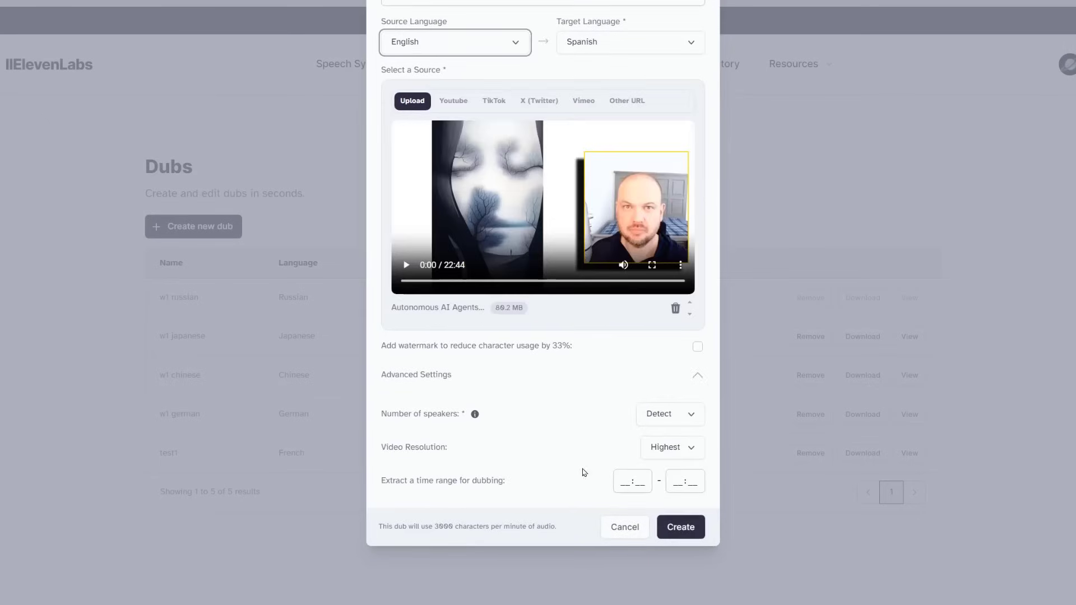
scroll(574, 471, "up", 2)
scroll(577, 454, "down", 2)
left_click(680, 526)
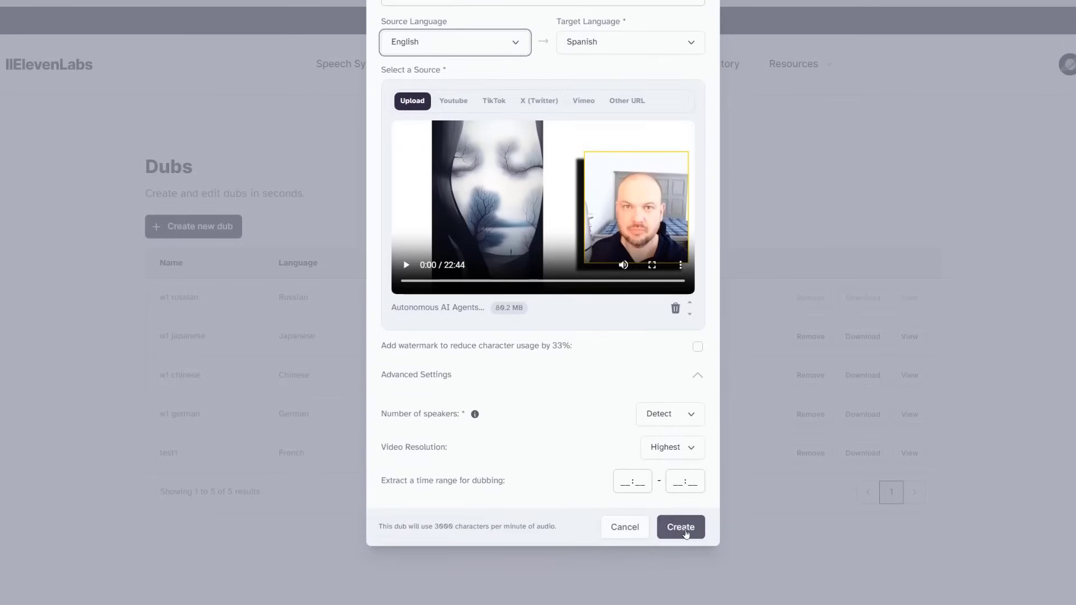
left_click_drag(433, 527, 463, 527)
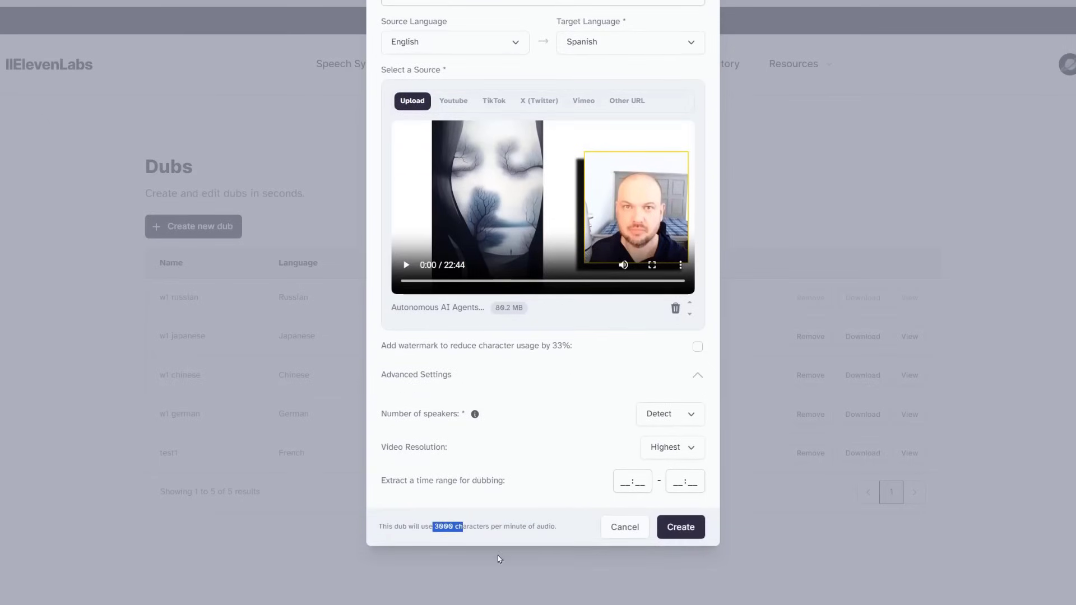
scroll(488, 539, "up", 2)
scroll(477, 512, "down", 2)
left_click(682, 530)
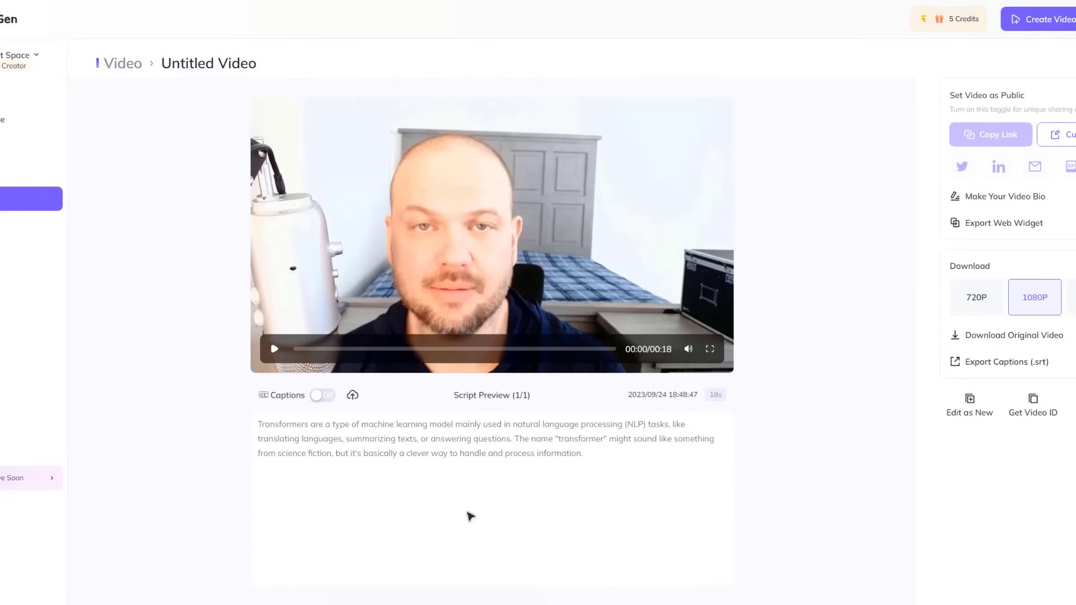
Switch to HeyGen and play the avatar videos with English, Spanish, Vietnamese, German and Russian scripts.
left_click(275, 349)
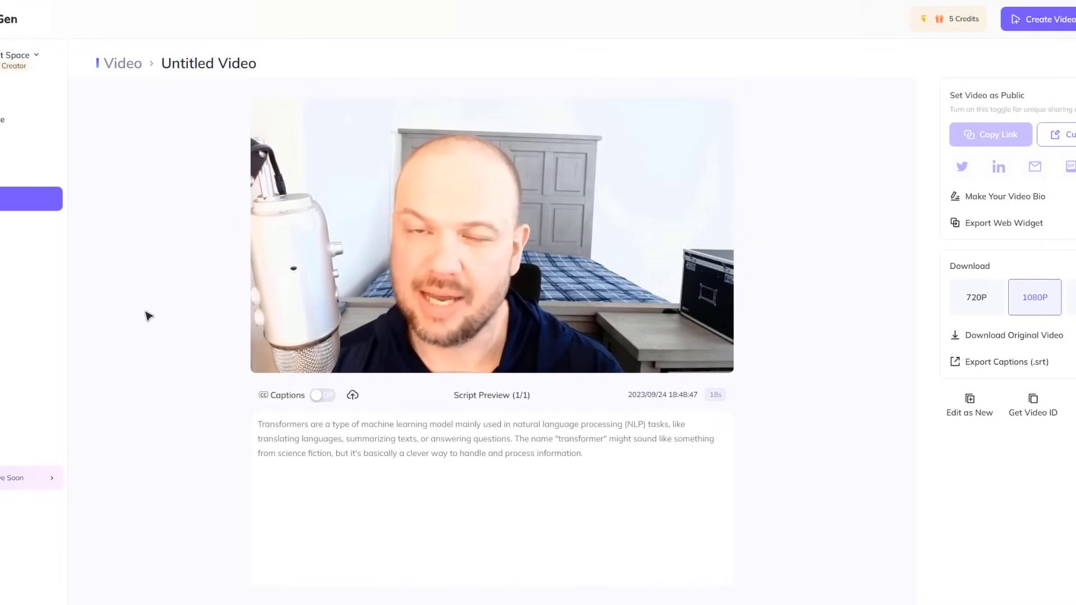
left_click(273, 350)
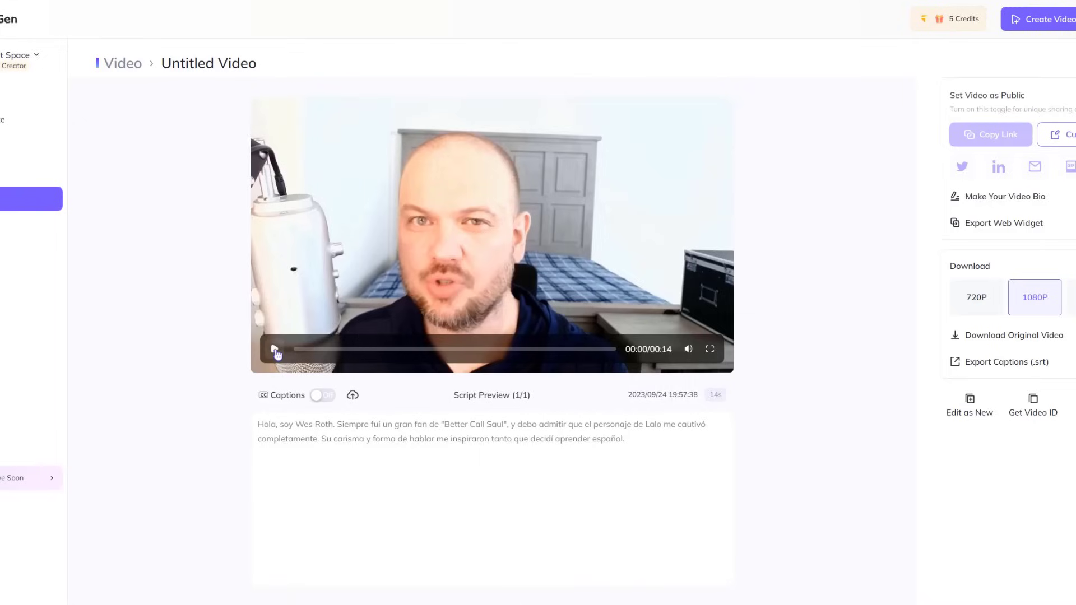
left_click(275, 352)
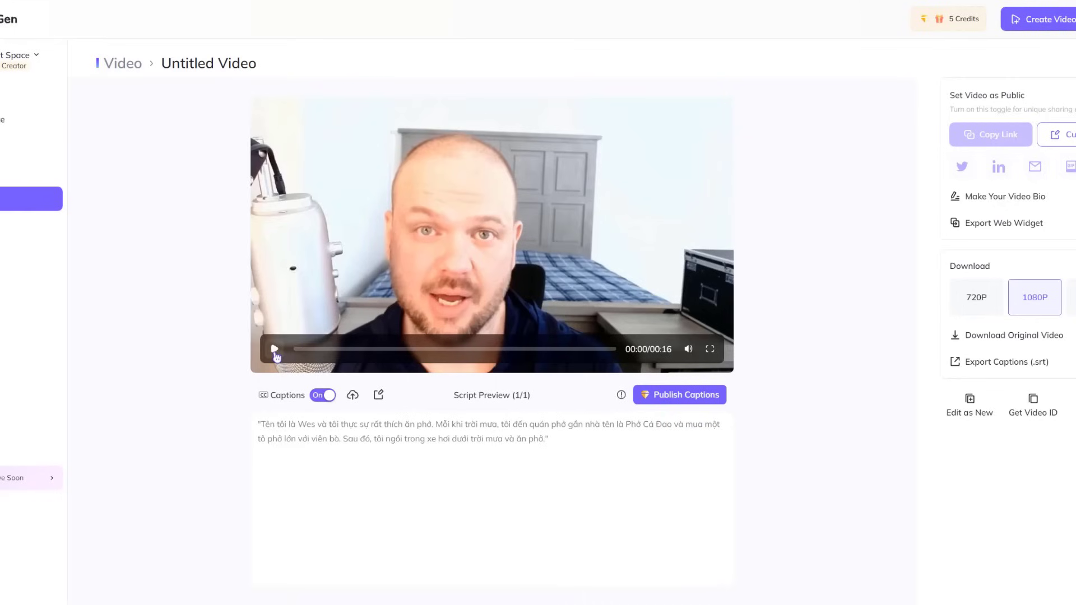
left_click(274, 349)
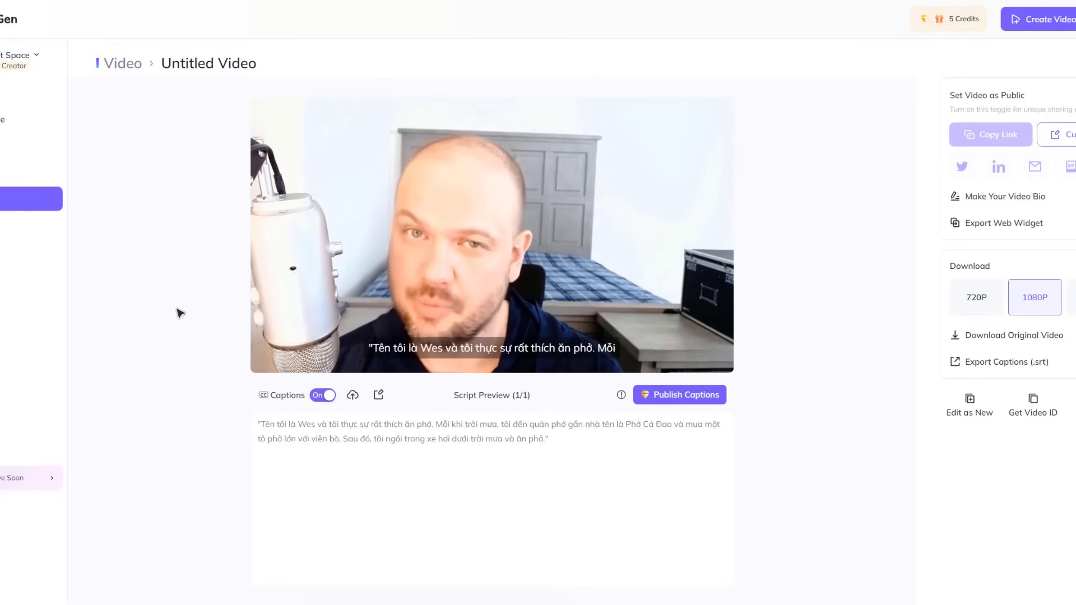
mouse_move(264, 353)
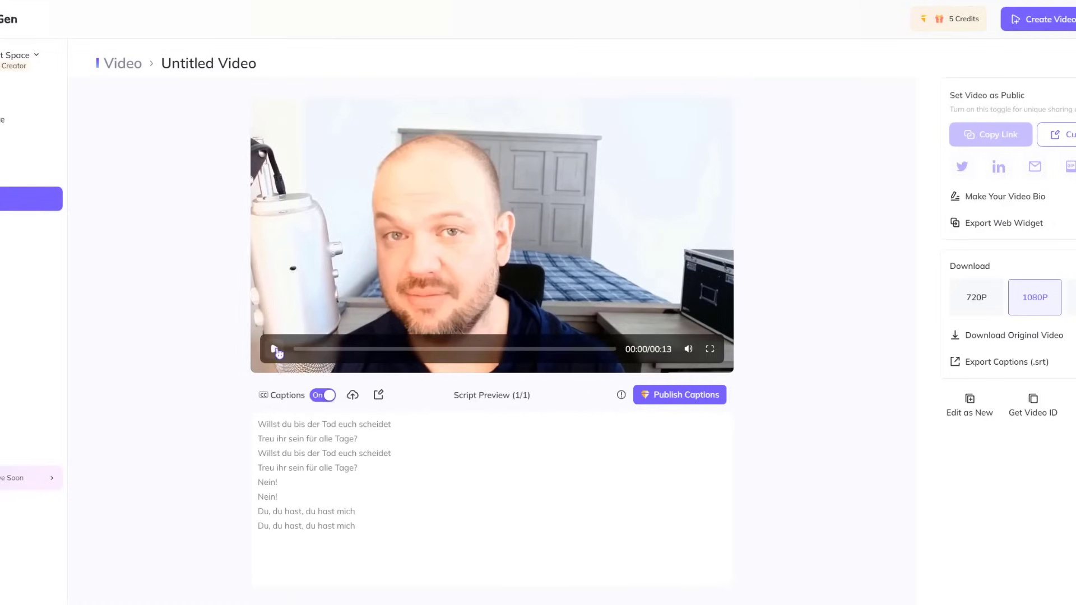
left_click(276, 350)
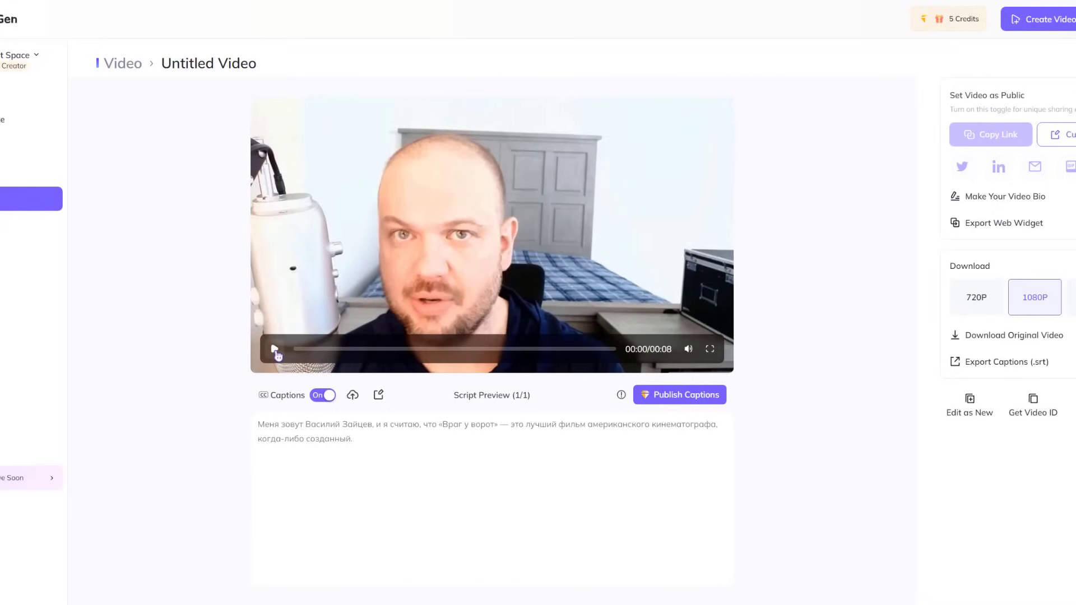
left_click(275, 350)
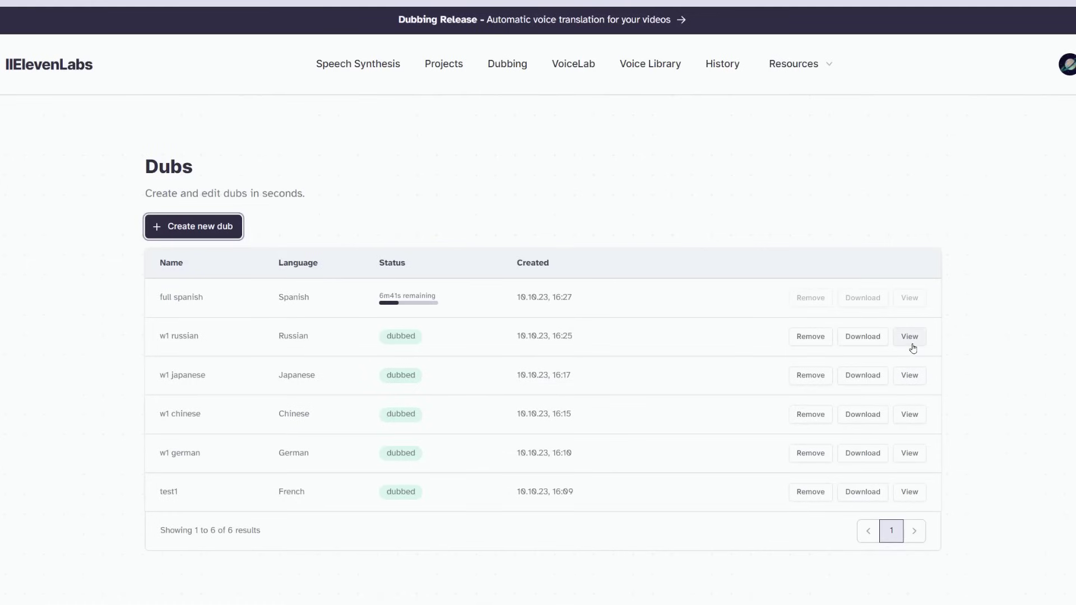
Switch back to ElevenLabs, play the w1 russian dub and close its preview.
left_click(913, 338)
left_click(400, 264)
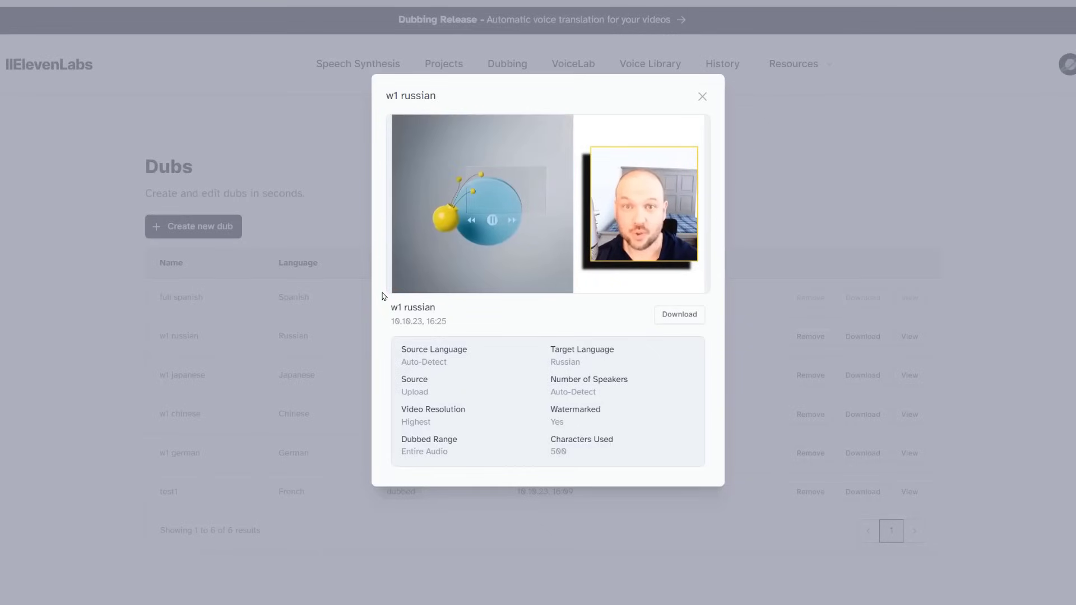
left_click(727, 344)
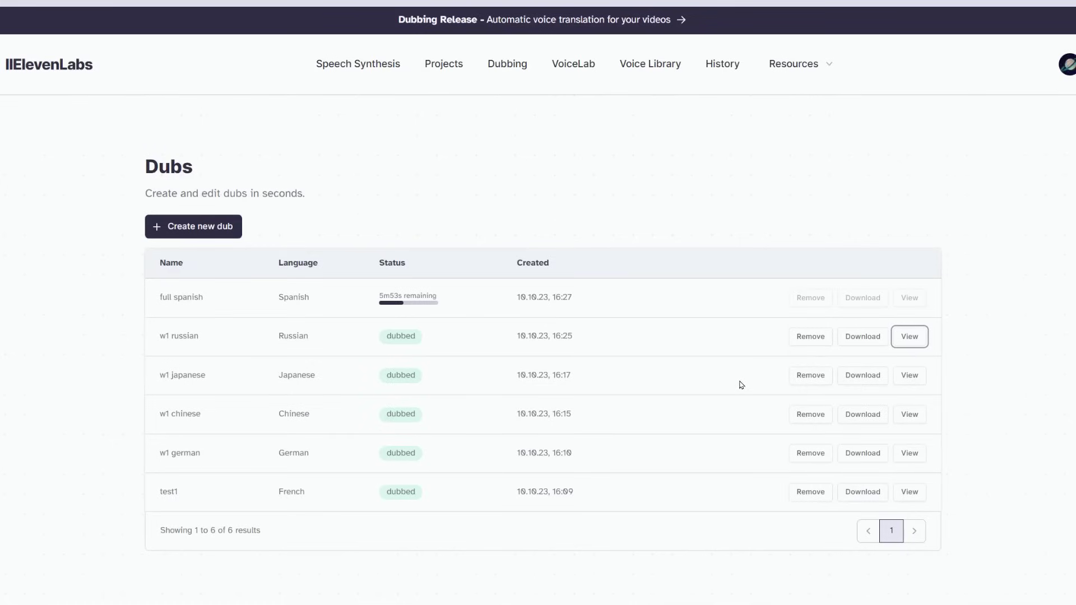
Play the finished full spanish dub and, for comparison, the Spanish-script avatar video full screen in HeyGen.
mouse_move(215, 301)
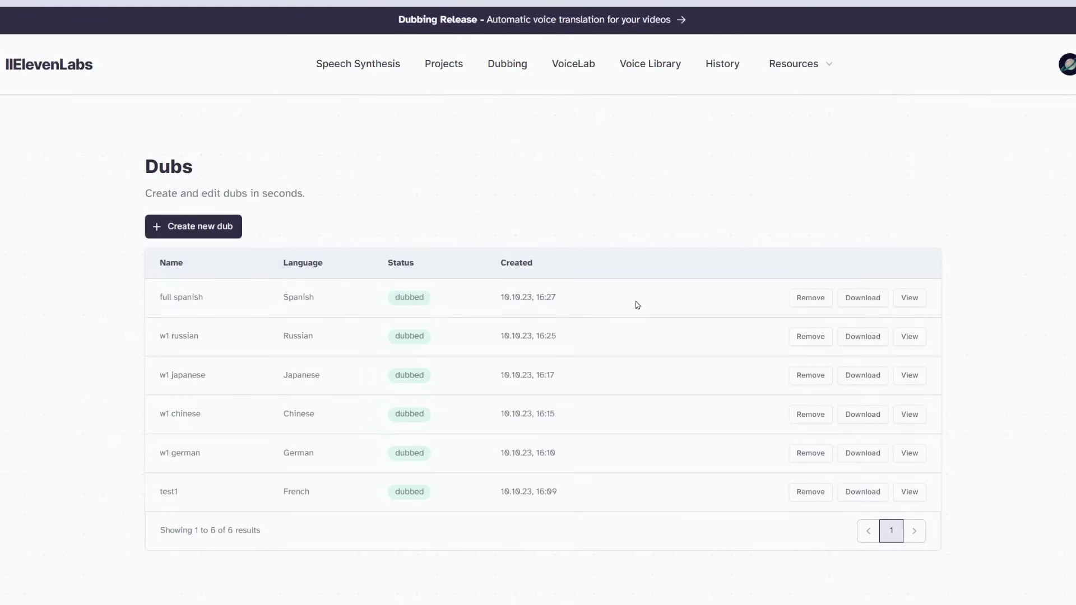
left_click(910, 300)
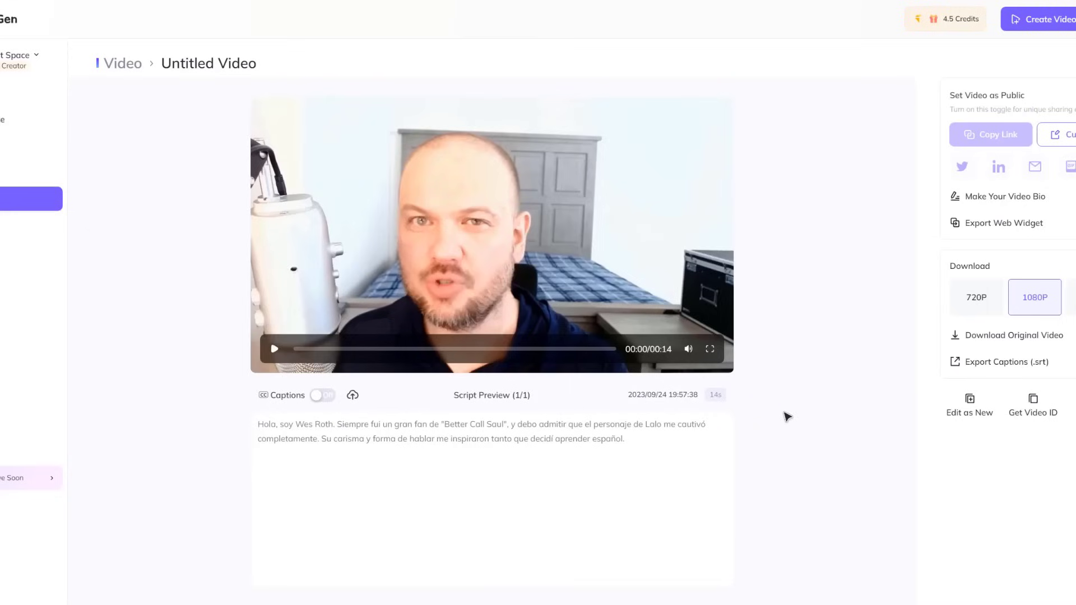
left_click(714, 352)
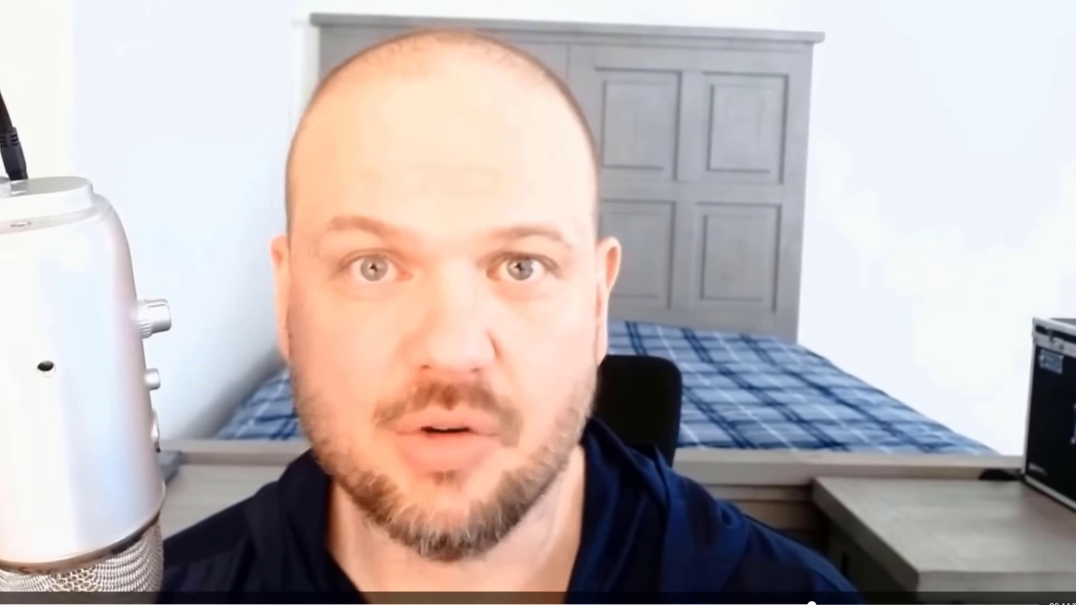
key("Escape")
left_click(493, 264)
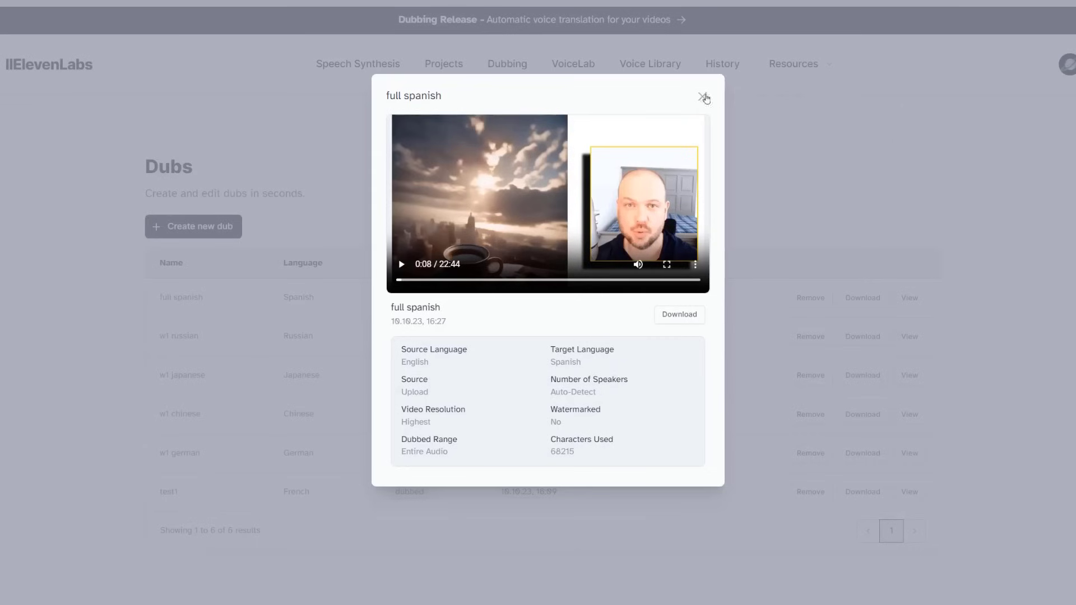
left_click(394, 73)
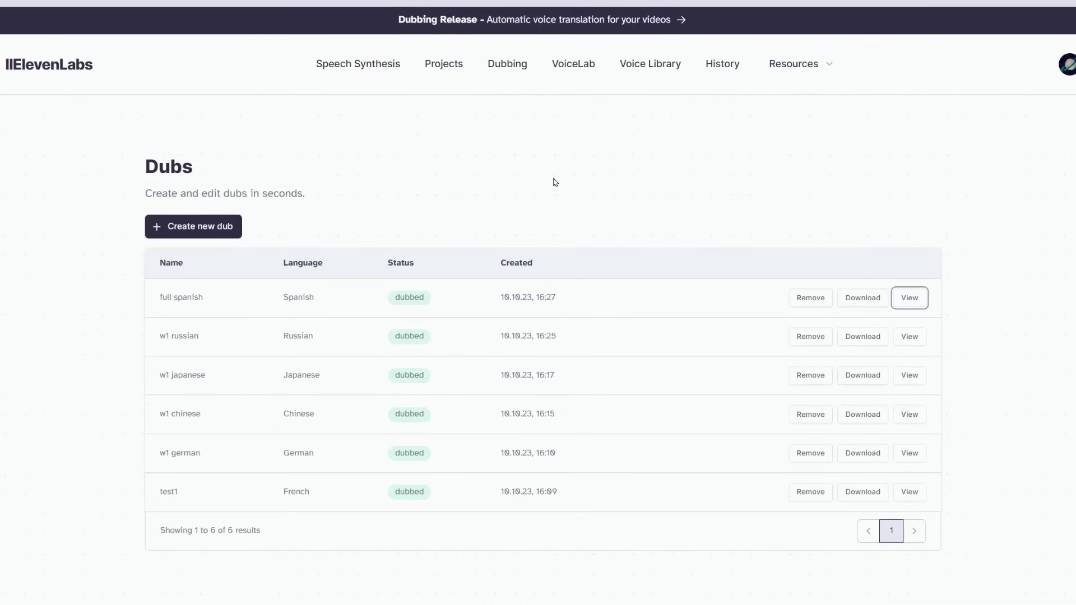
left_click(598, 189)
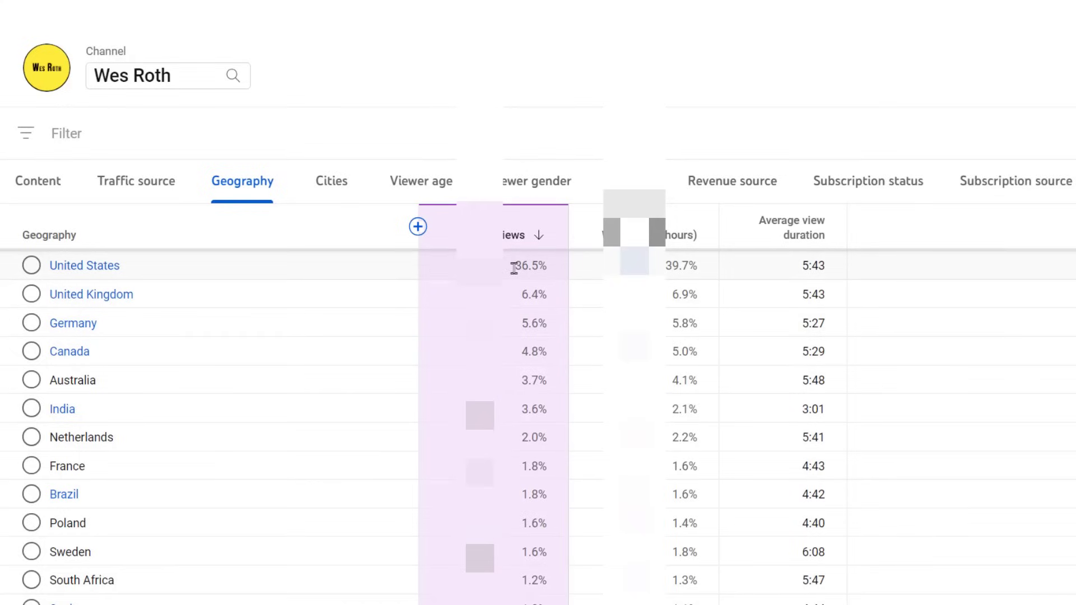
Switch to YouTube Studio and examine the channel's views by country, highlighting the United States share of views.
left_click_drag(512, 266, 552, 274)
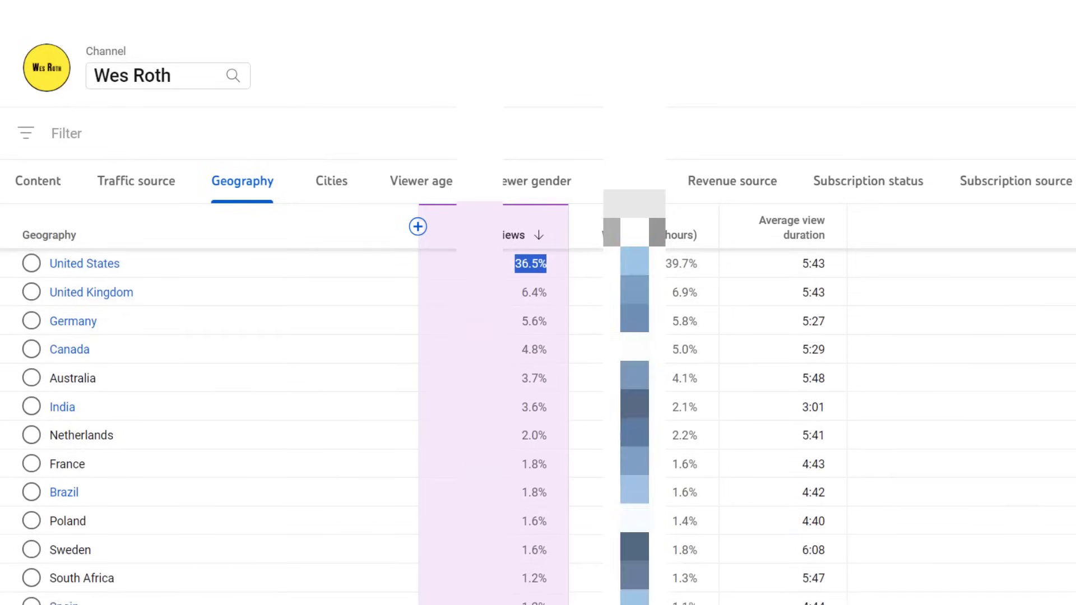
scroll(538, 426, "down", 4)
scroll(538, 426, "down", 7)
scroll(538, 426, "down", 8)
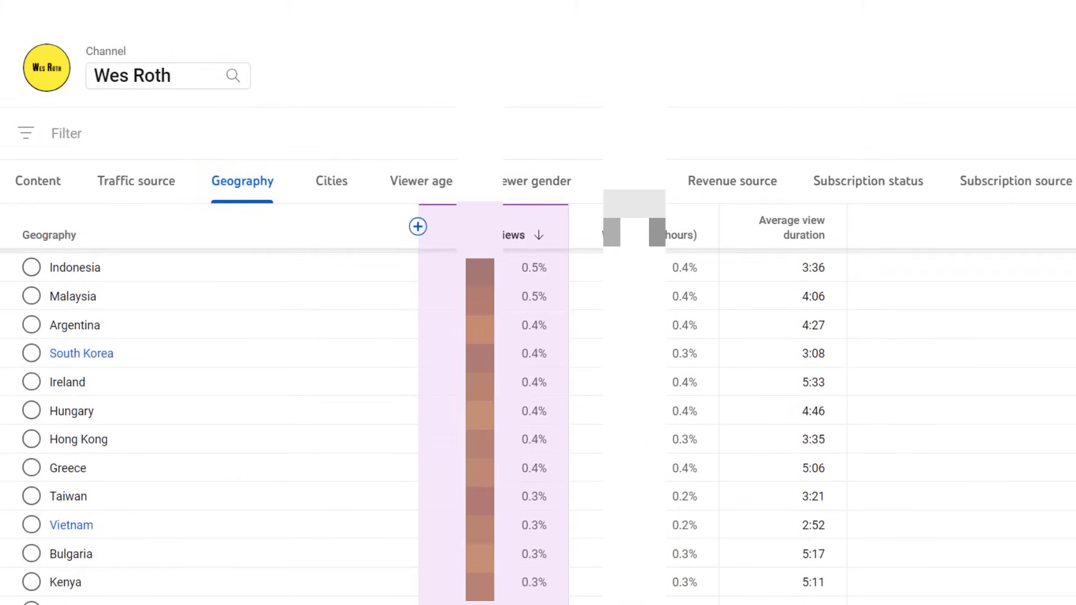
scroll(538, 426, "up", 15)
double_click(530, 278)
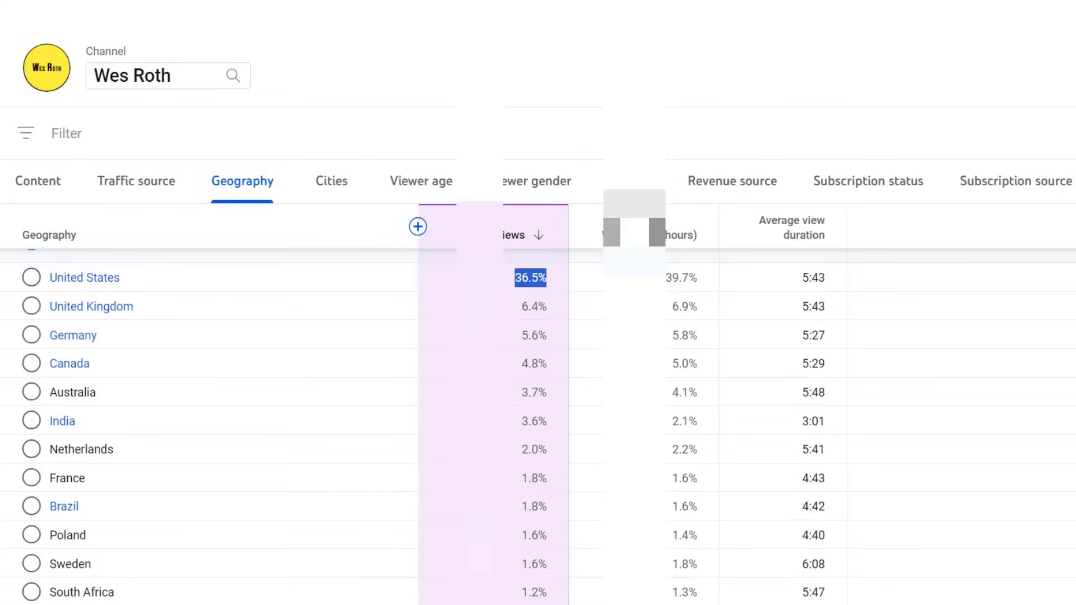